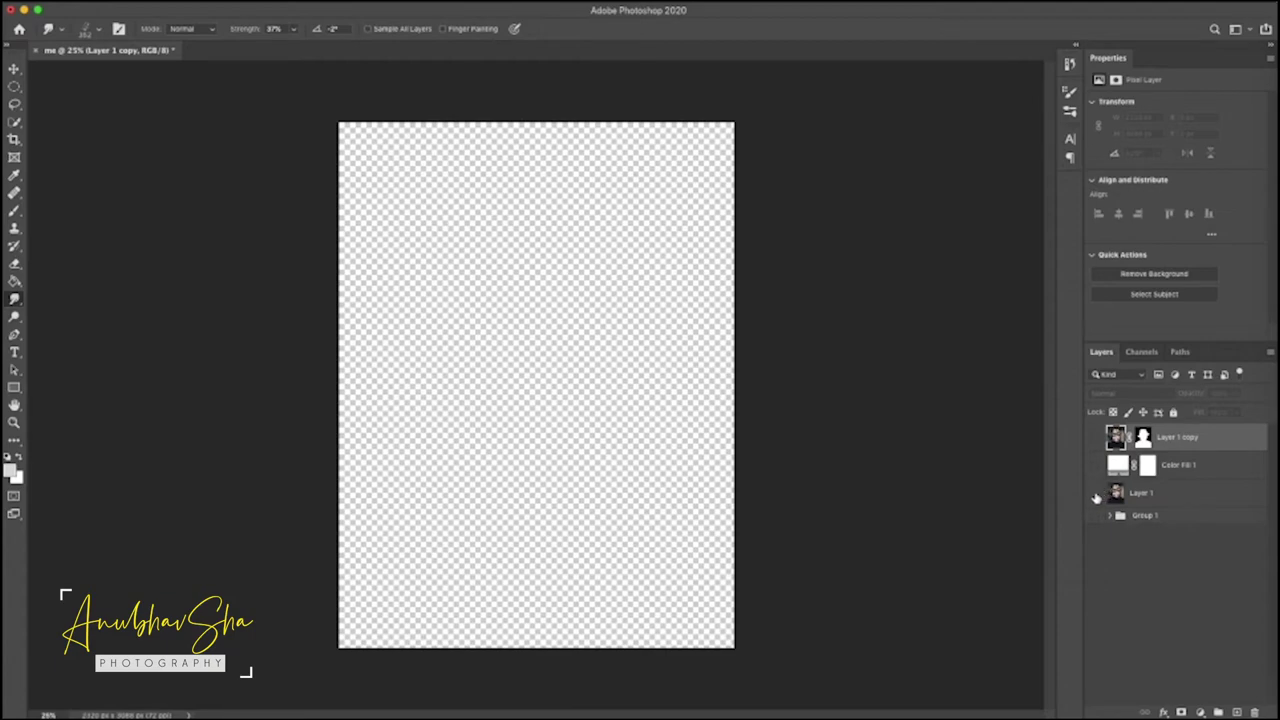
Step: Turn visibility back on for Layer 1, Color Fill 1 and Layer 1 copy
click(1096, 494)
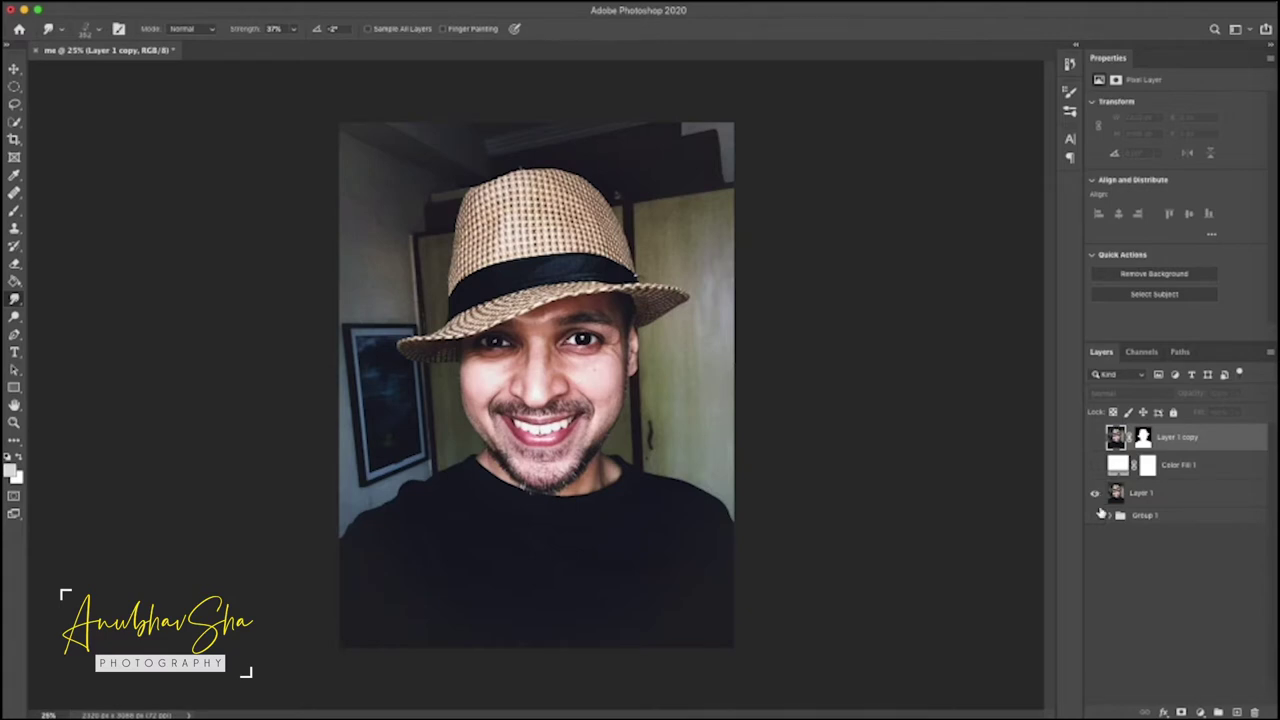
click(1096, 494)
click(1096, 466)
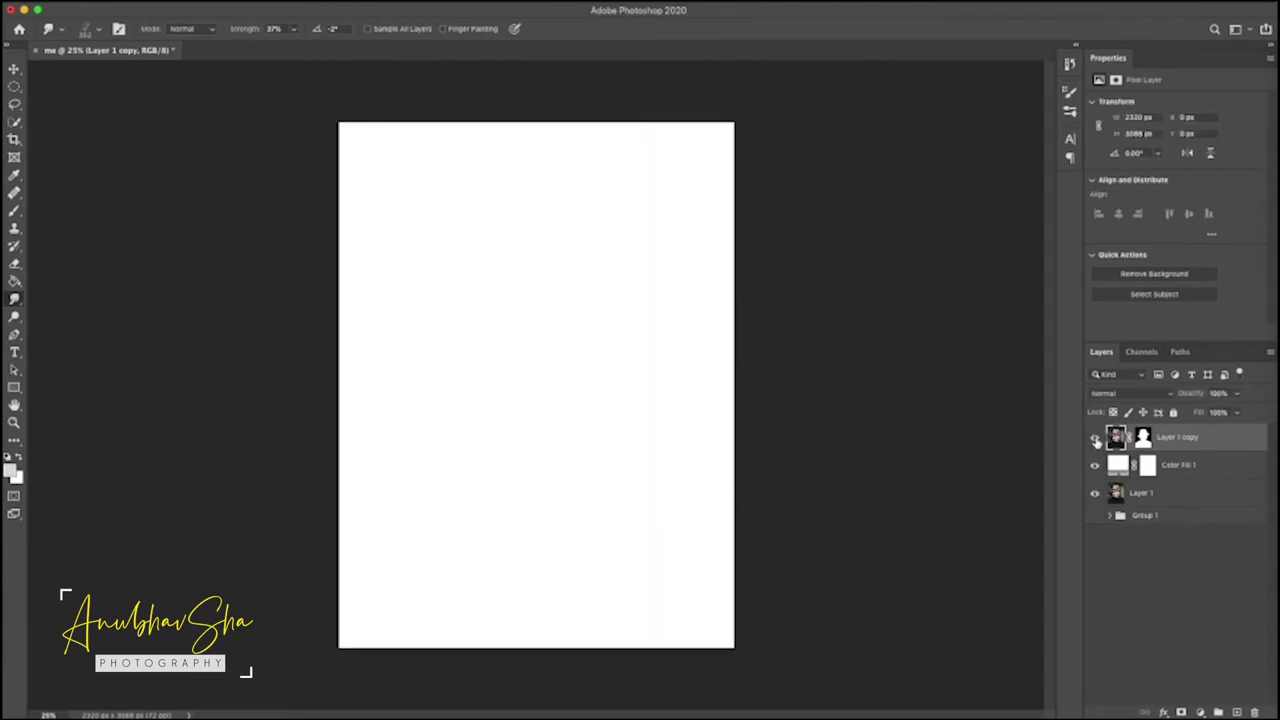
click(1095, 438)
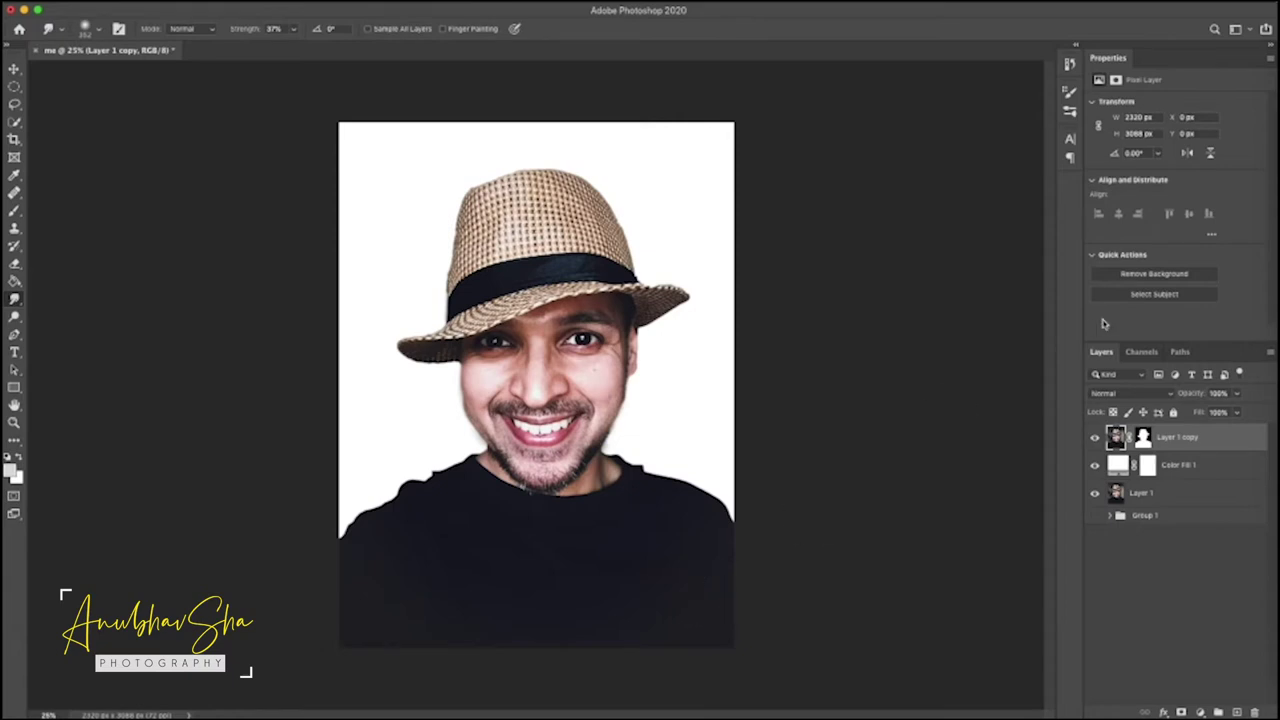
Step: Merge the layers, delete Group 1, and convert Layer 1 copy into a smart object
key(ctrl+shift+e)
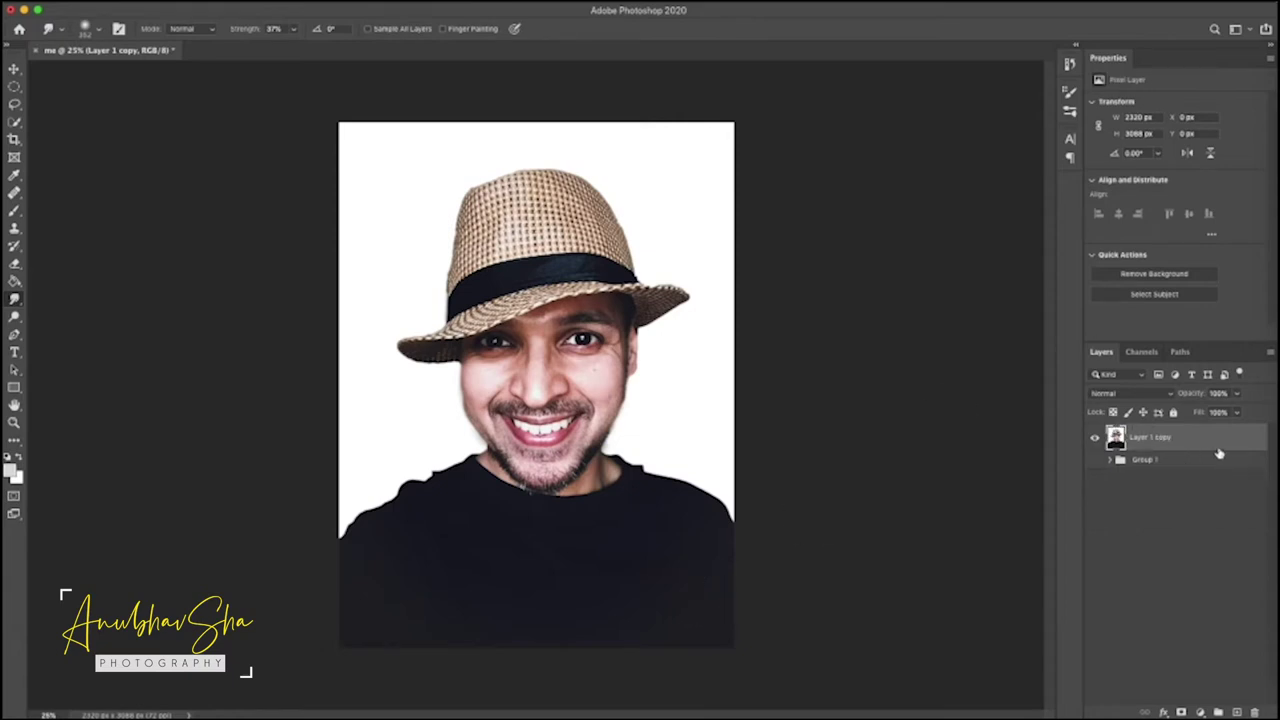
click(1148, 515)
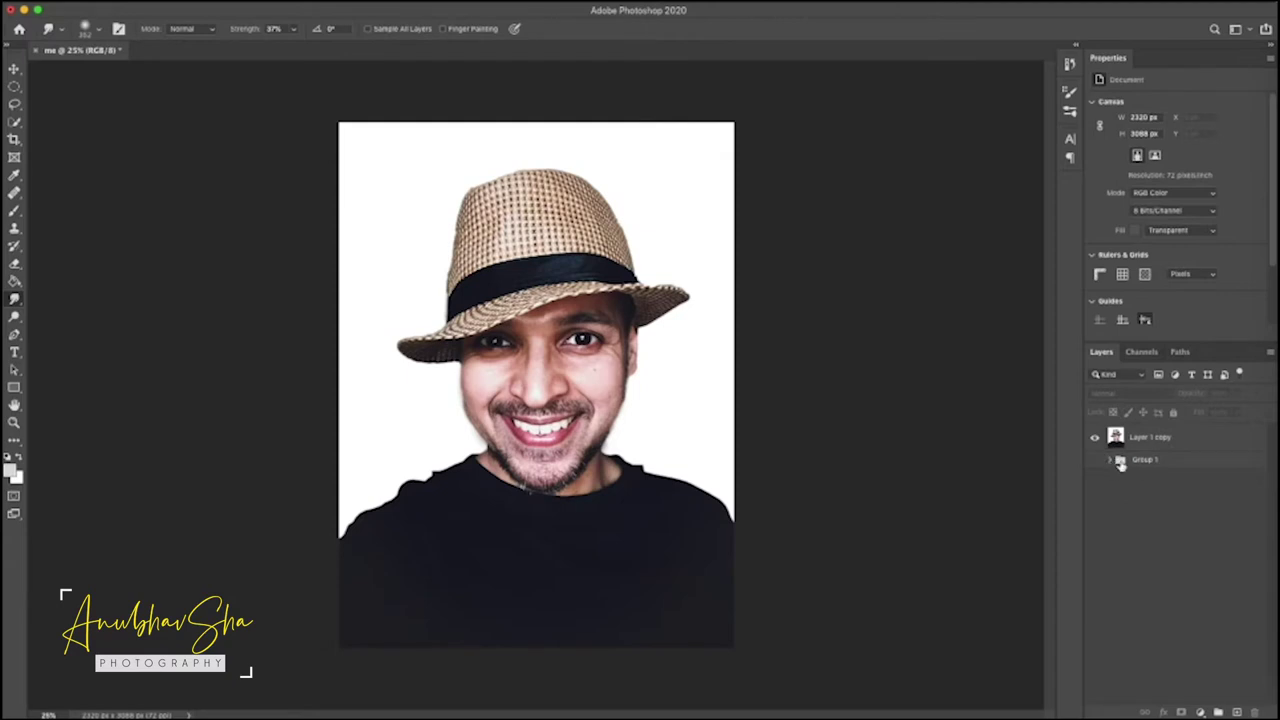
click(1186, 460)
key(Delete)
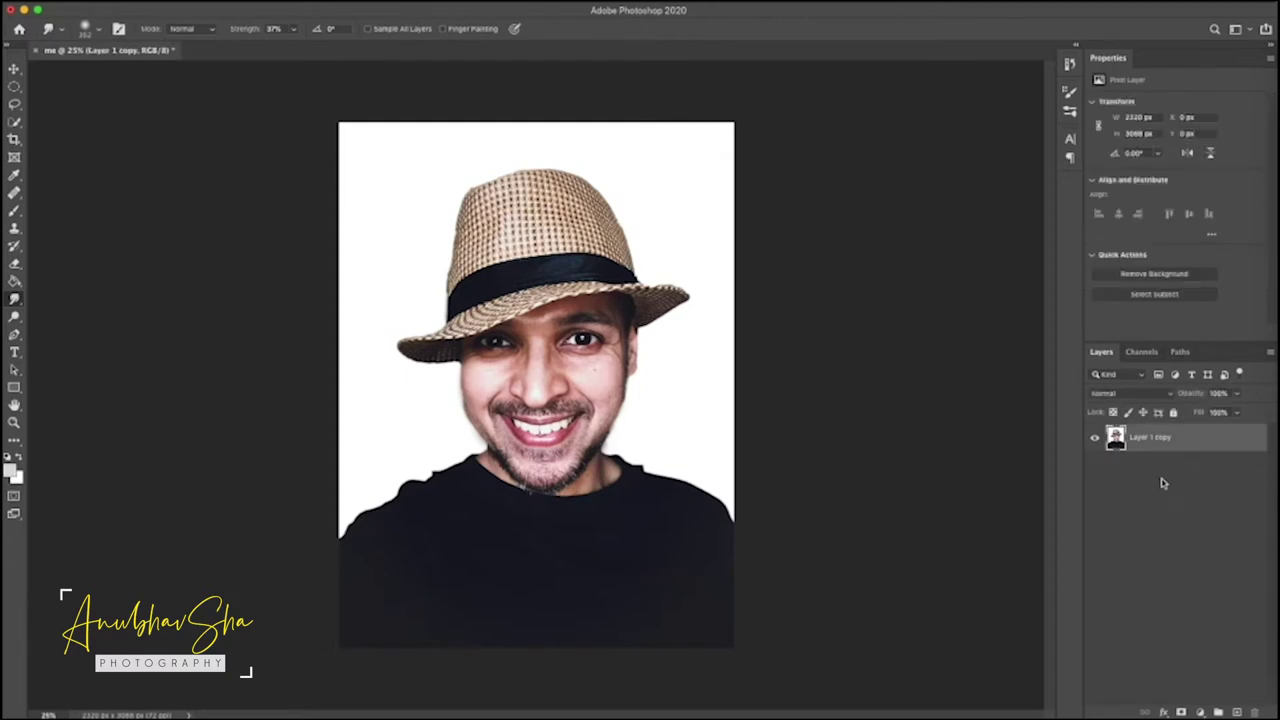
click(1162, 483)
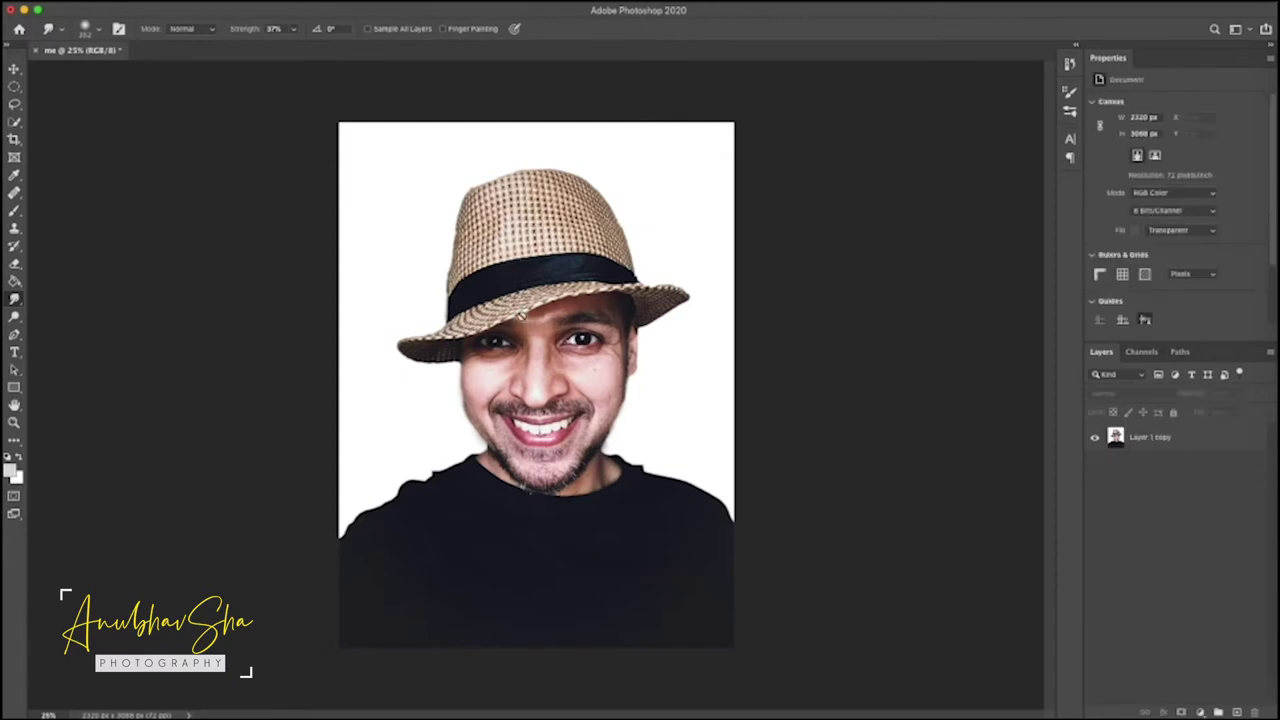
right_click(1220, 438)
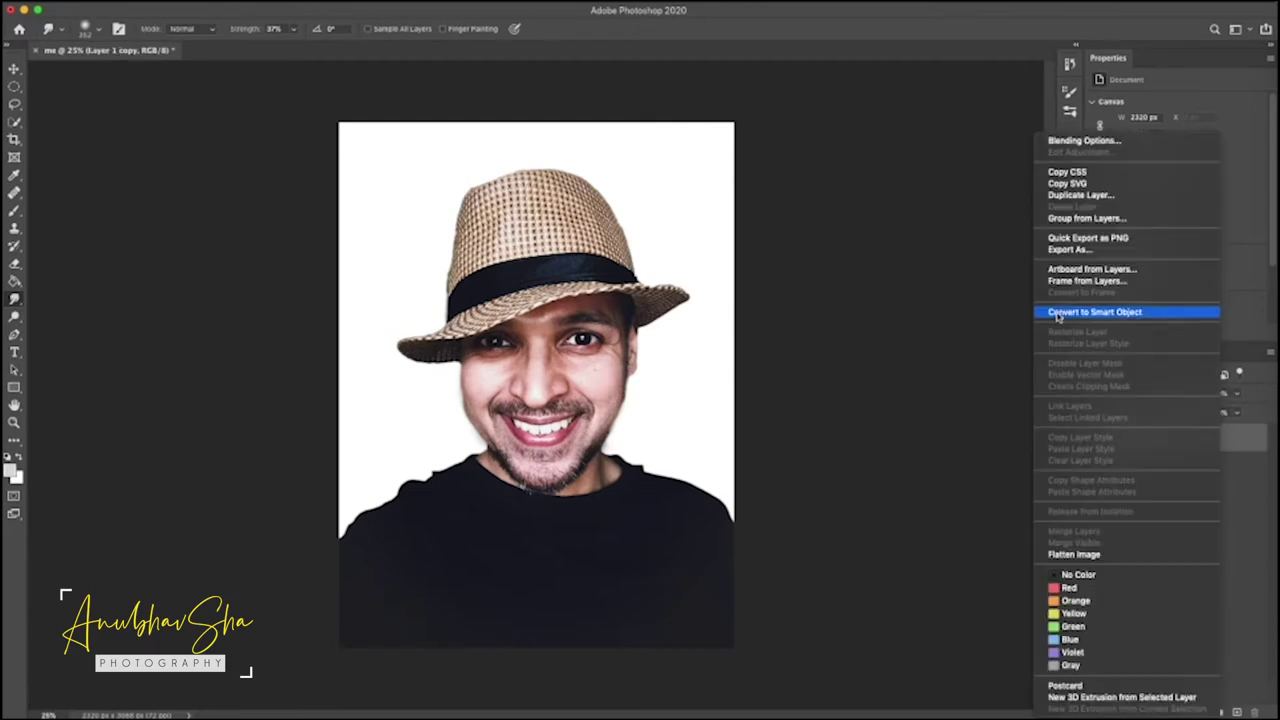
click(1056, 312)
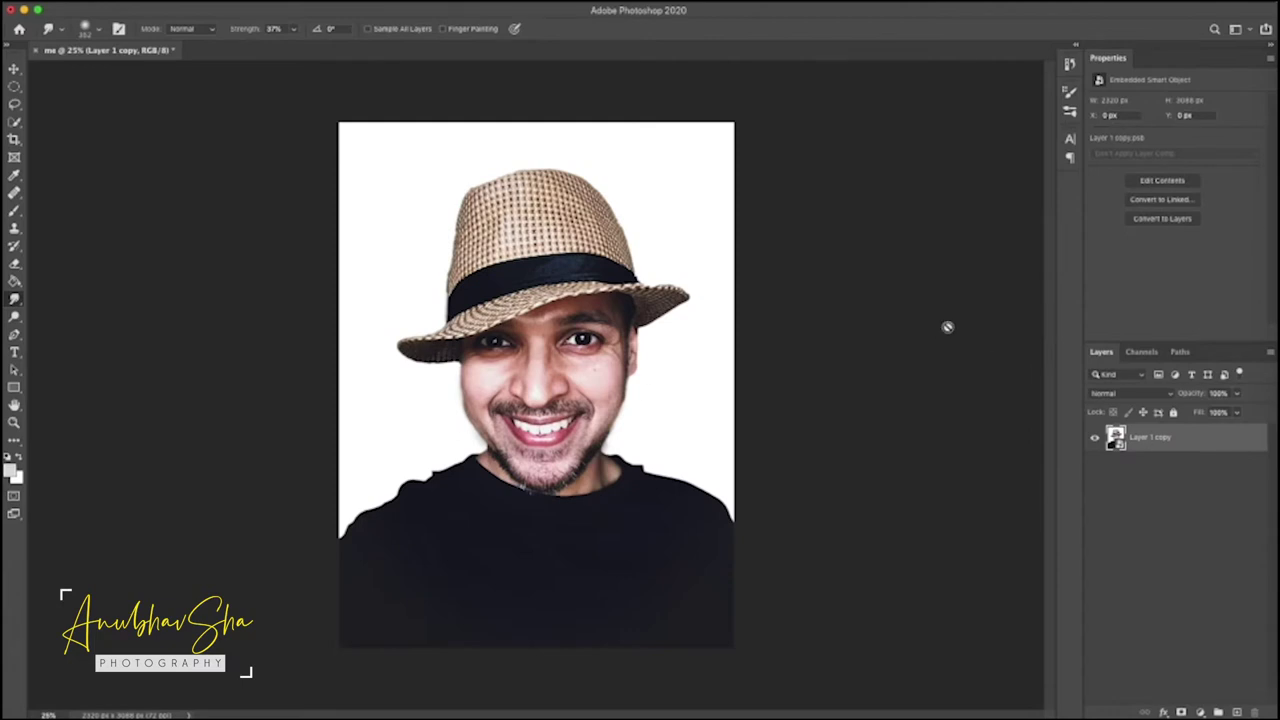
Step: Apply Smart Blur to Layer 1 copy with radius 53.9, threshold 36.2 and High quality
click(309, 6)
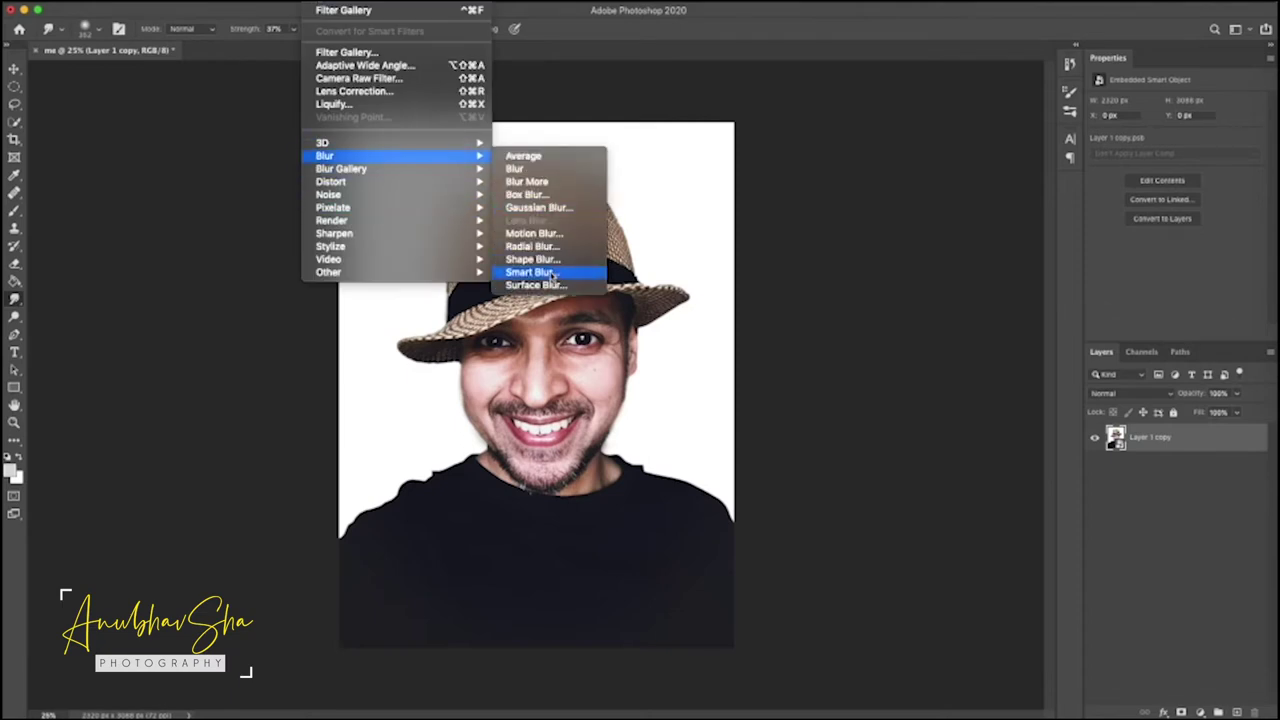
click(551, 274)
drag(643, 131, 928, 116)
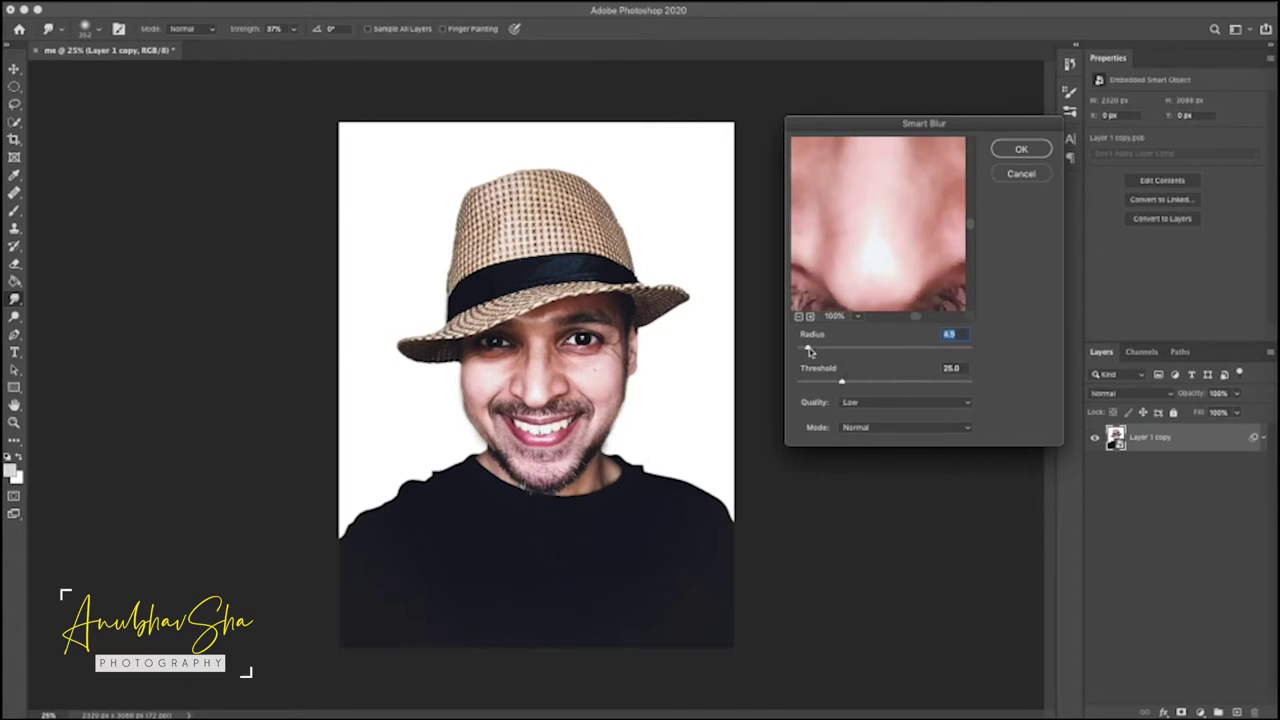
drag(809, 351, 884, 354)
click(896, 384)
drag(886, 384, 880, 382)
click(864, 384)
click(857, 384)
click(853, 403)
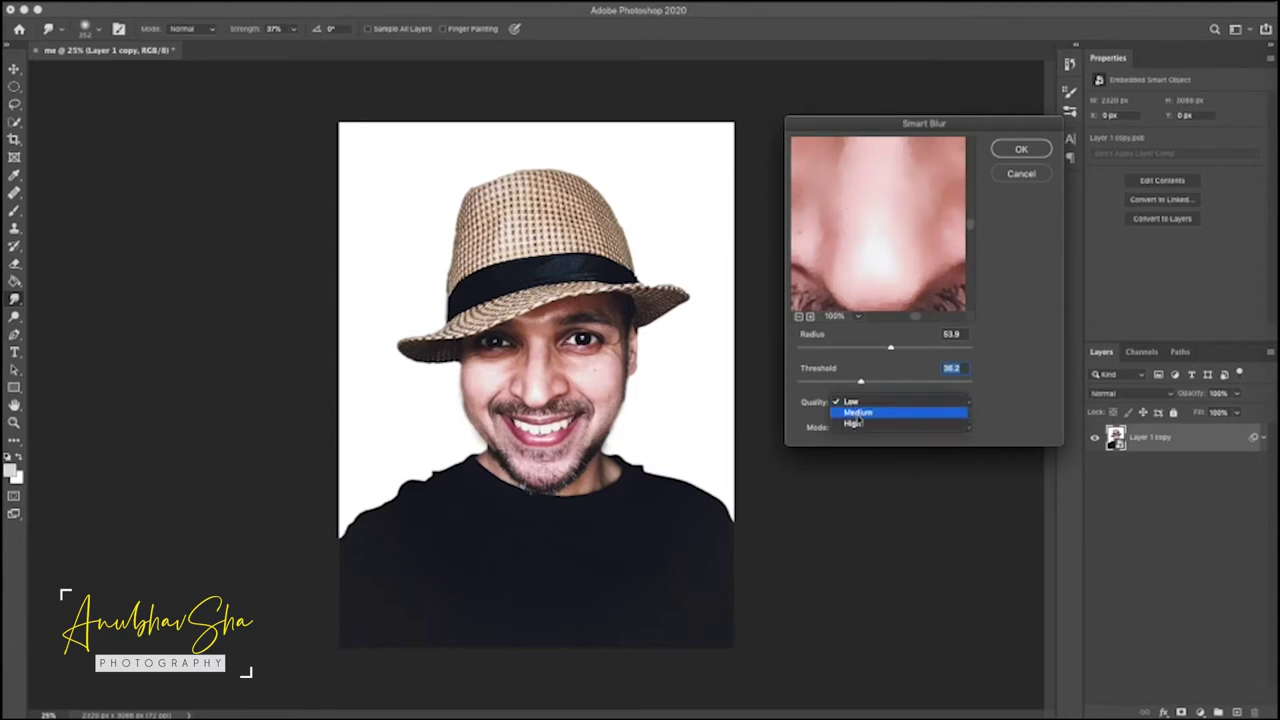
click(853, 423)
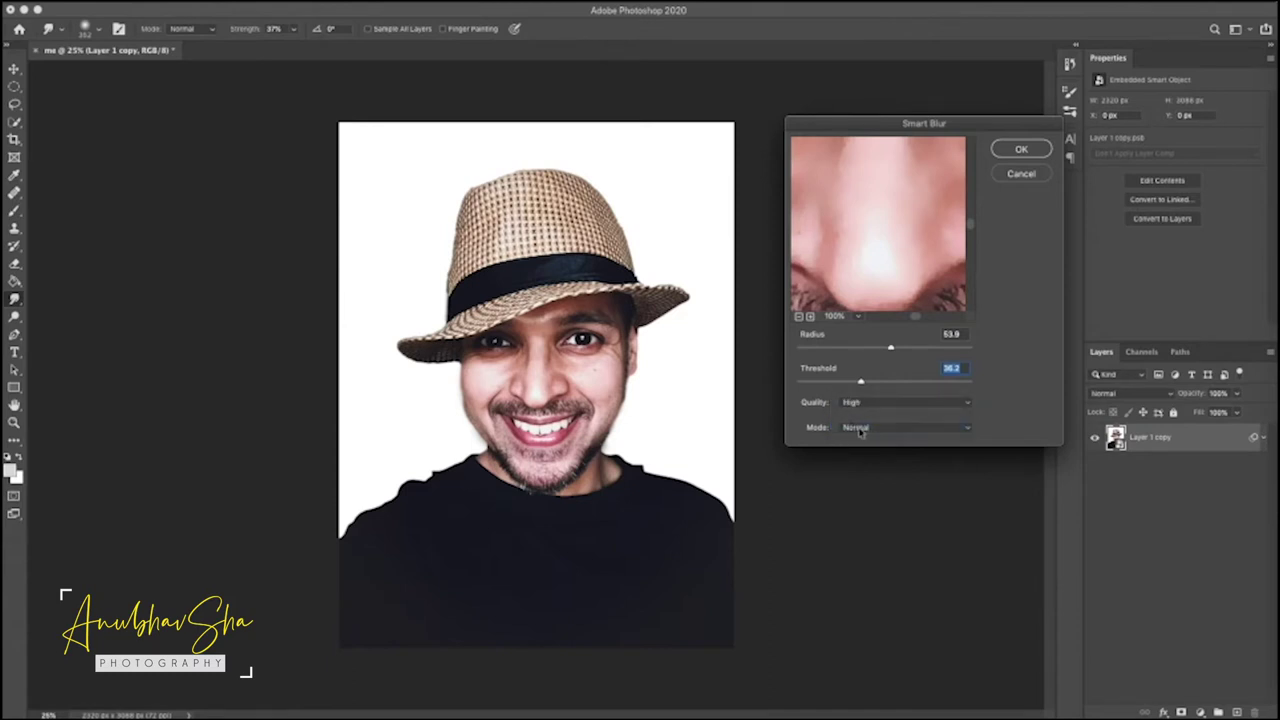
click(1020, 150)
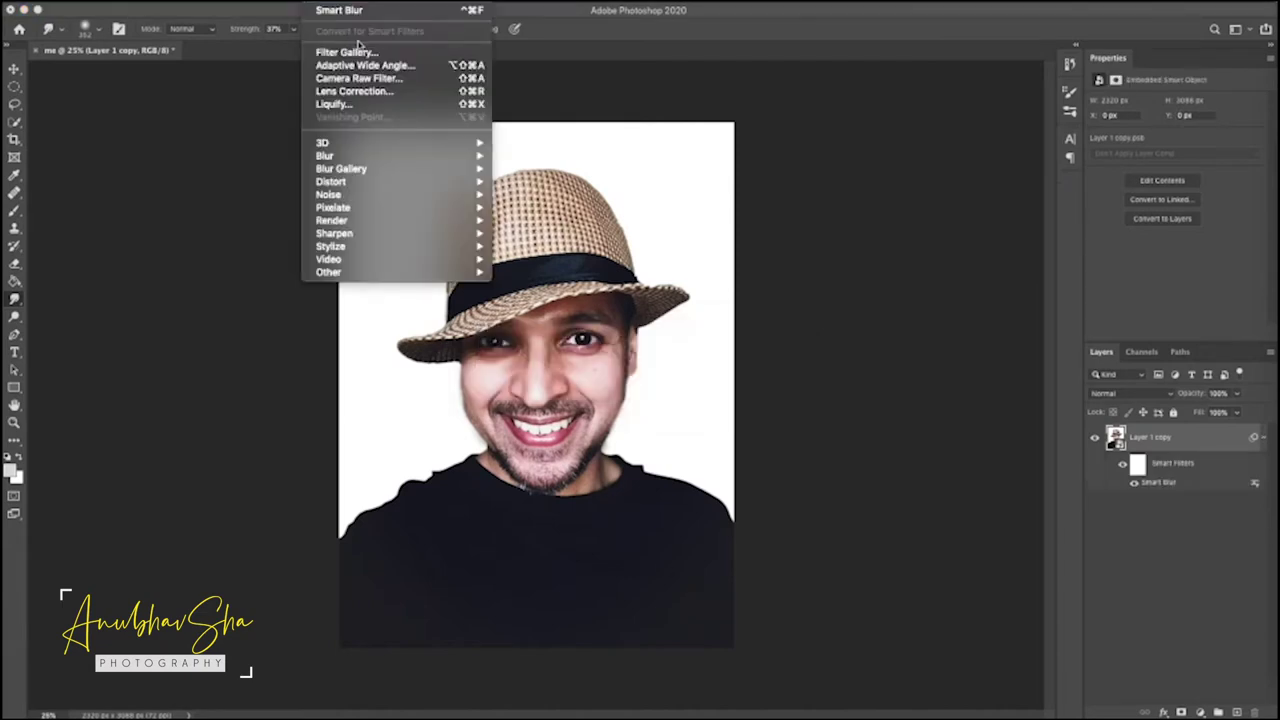
Step: Apply the Filter Gallery Cutout effect with 8 levels and edge simplicity 6
click(378, 52)
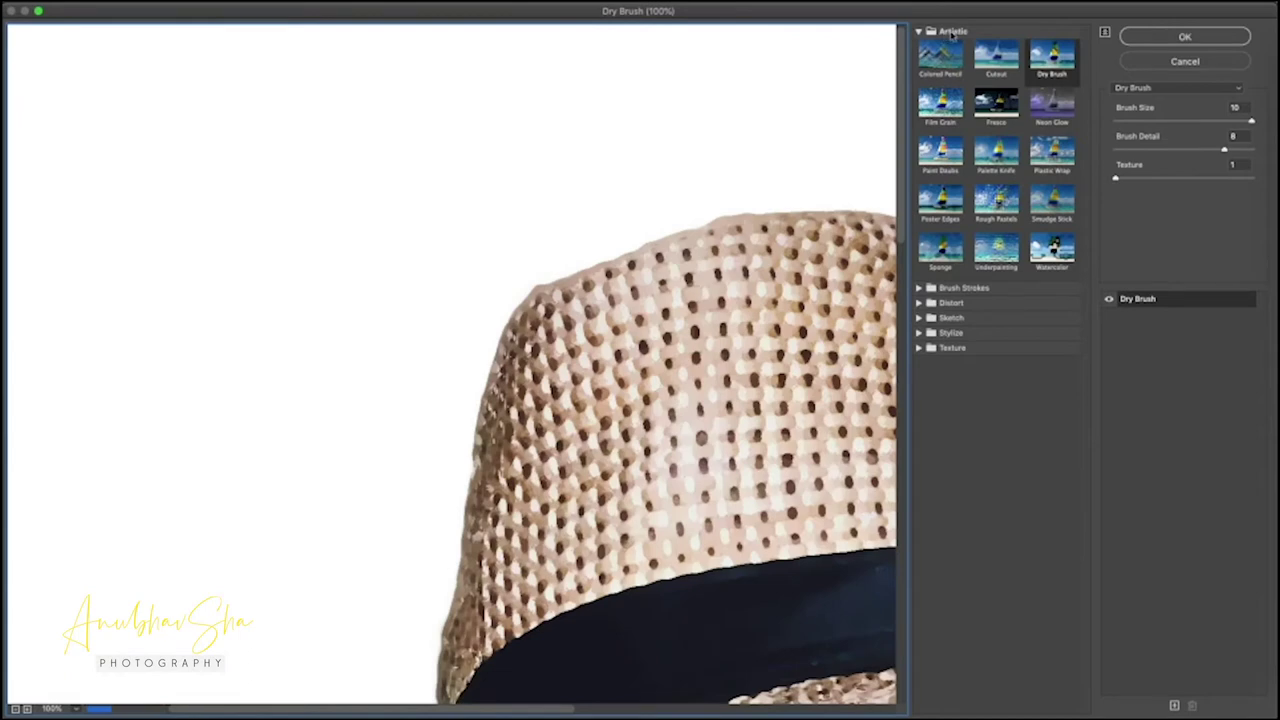
click(998, 55)
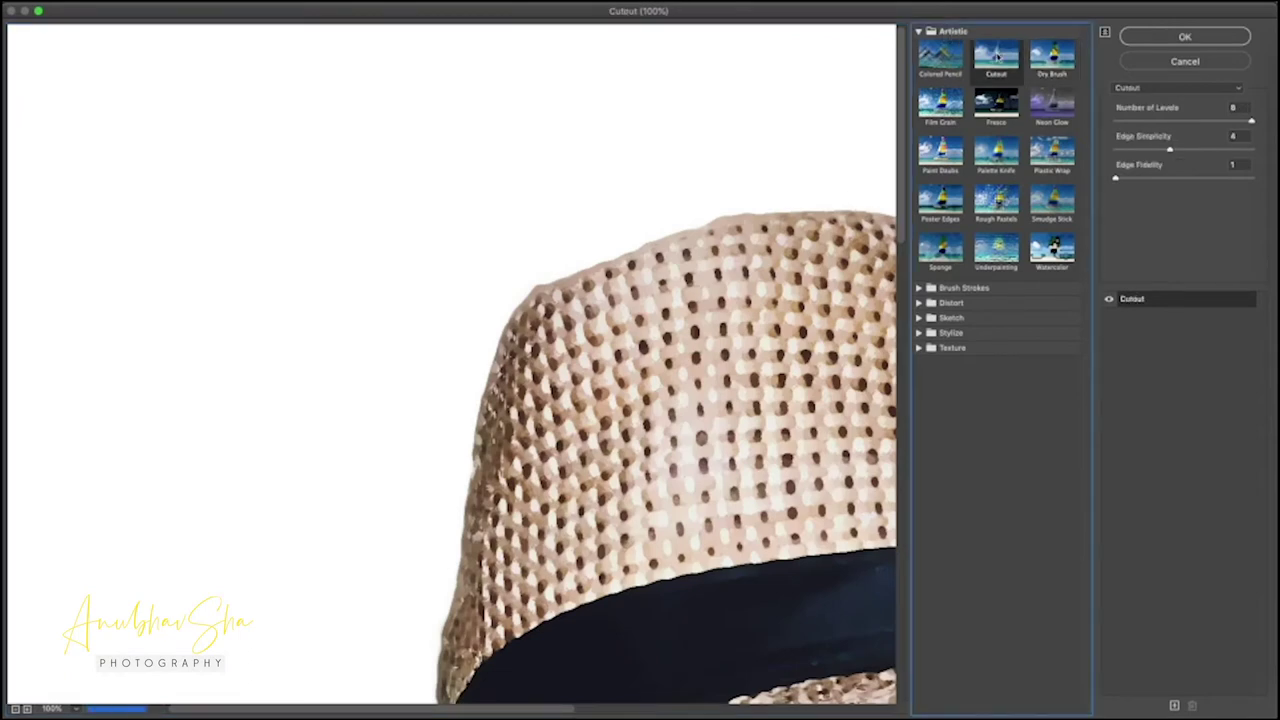
key(ctrl+0)
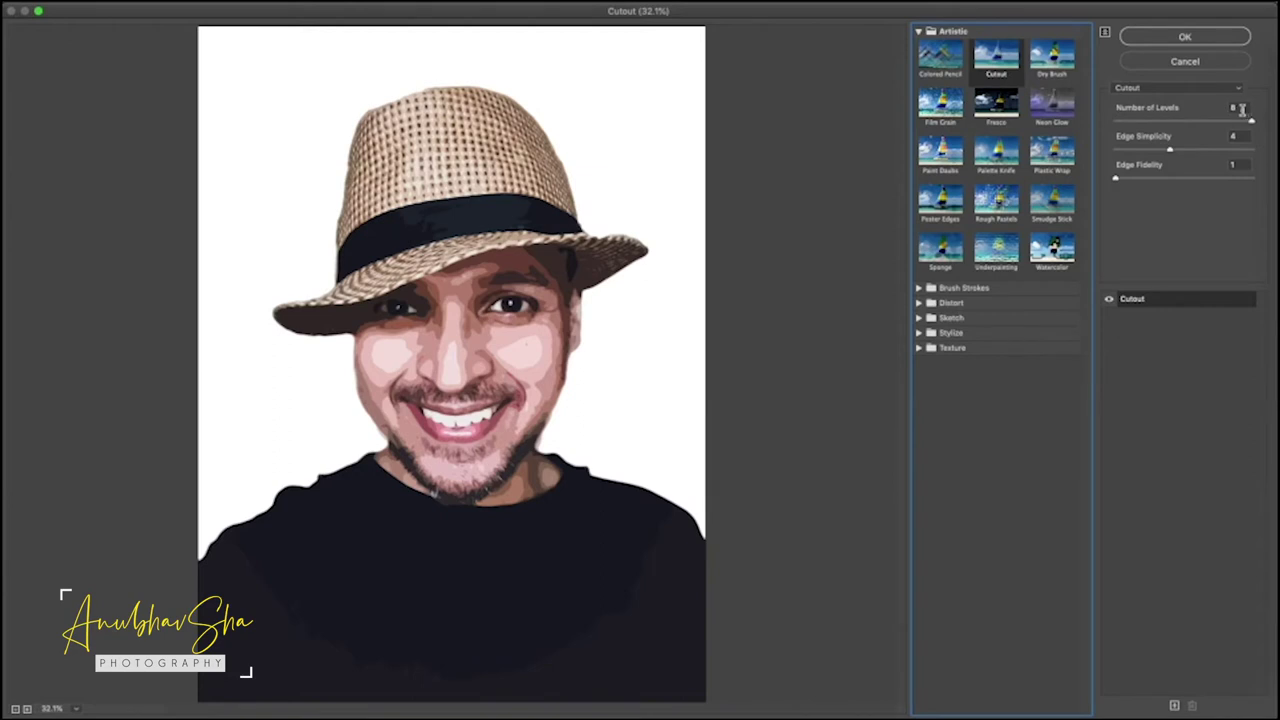
drag(1249, 121, 1209, 122)
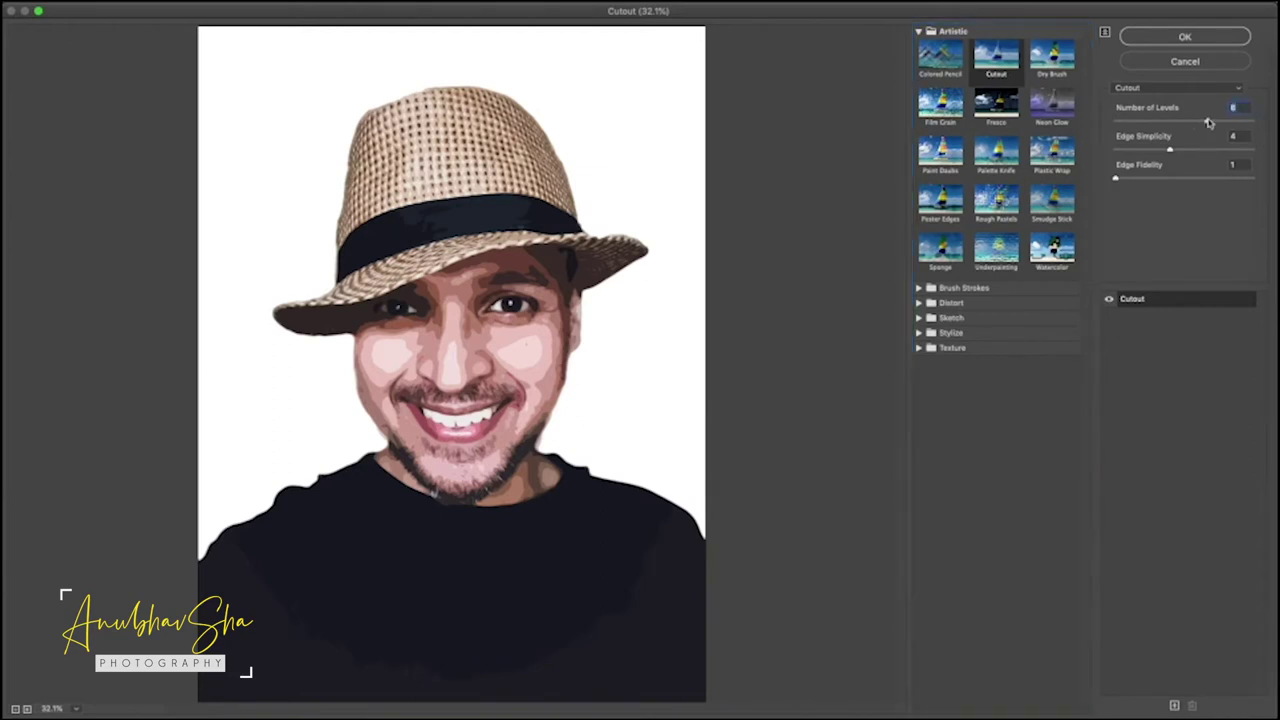
drag(1209, 122, 1274, 131)
drag(1169, 149, 1202, 152)
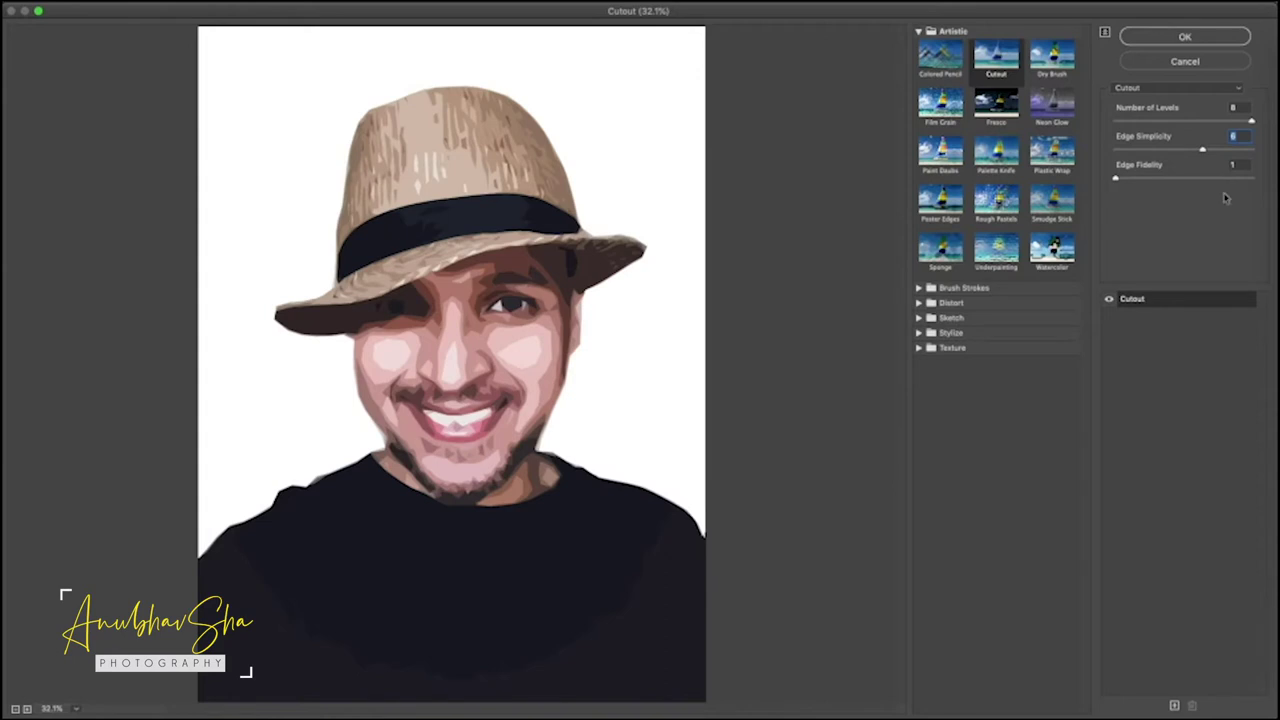
click(1170, 36)
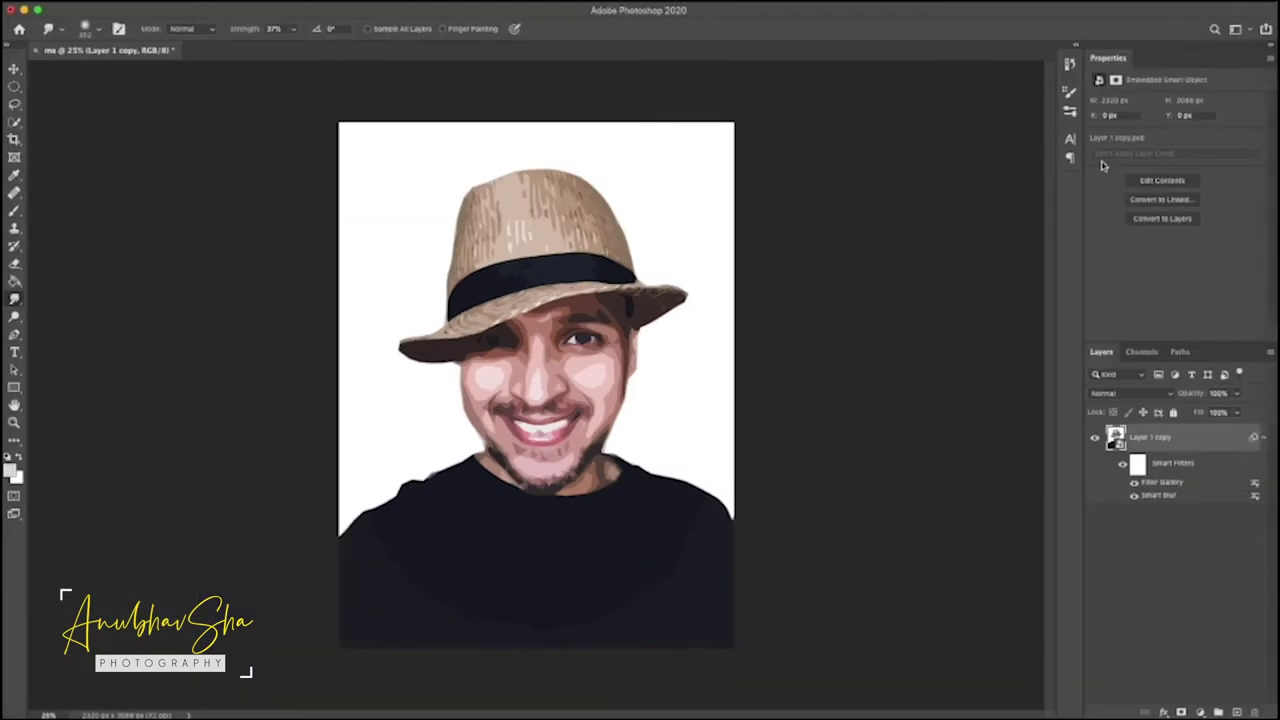
Step: Add a Vibrance adjustment (Vibrance +100, Saturation +3) and stamp visible layers into a merged layer
click(1170, 620)
click(1200, 713)
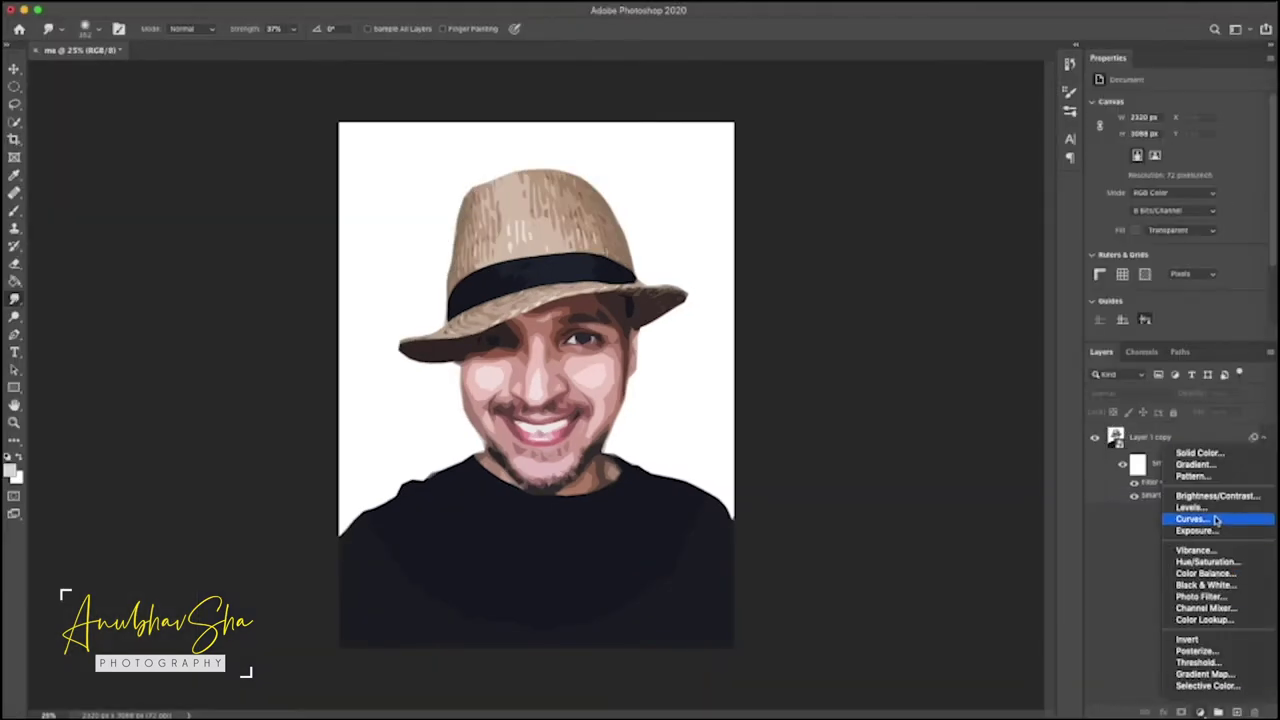
click(1196, 550)
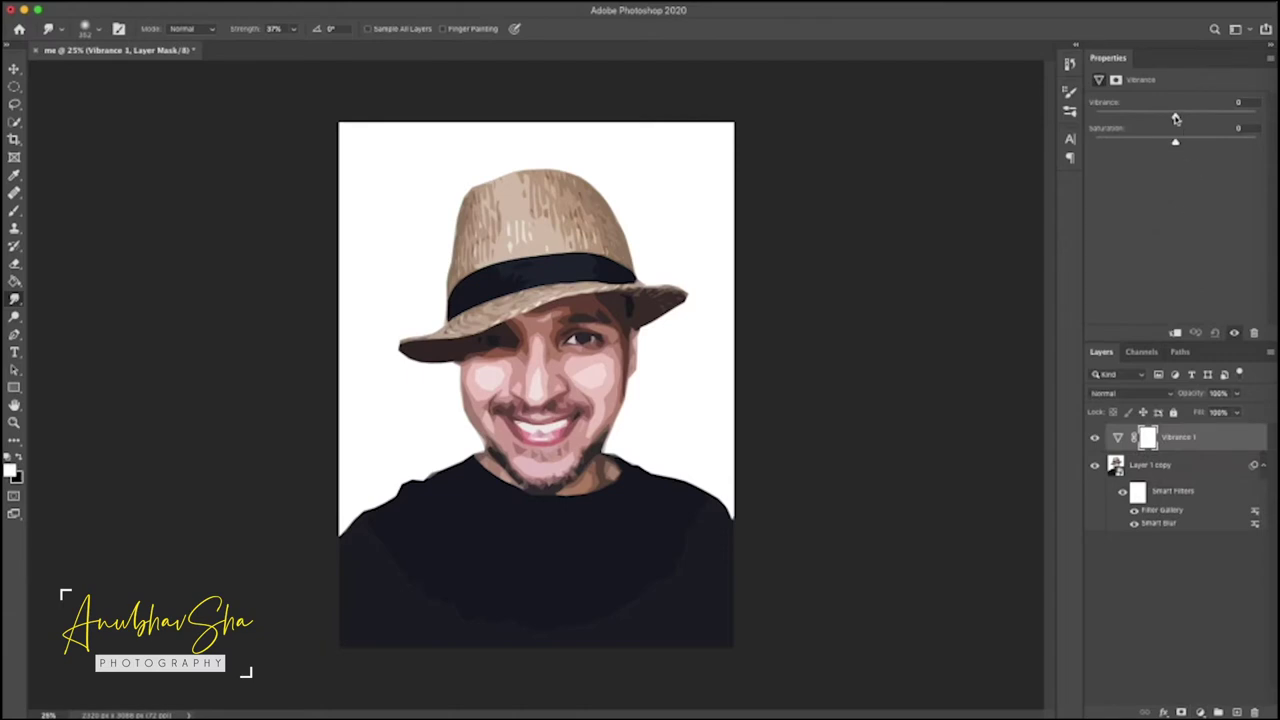
drag(1176, 117, 1258, 117)
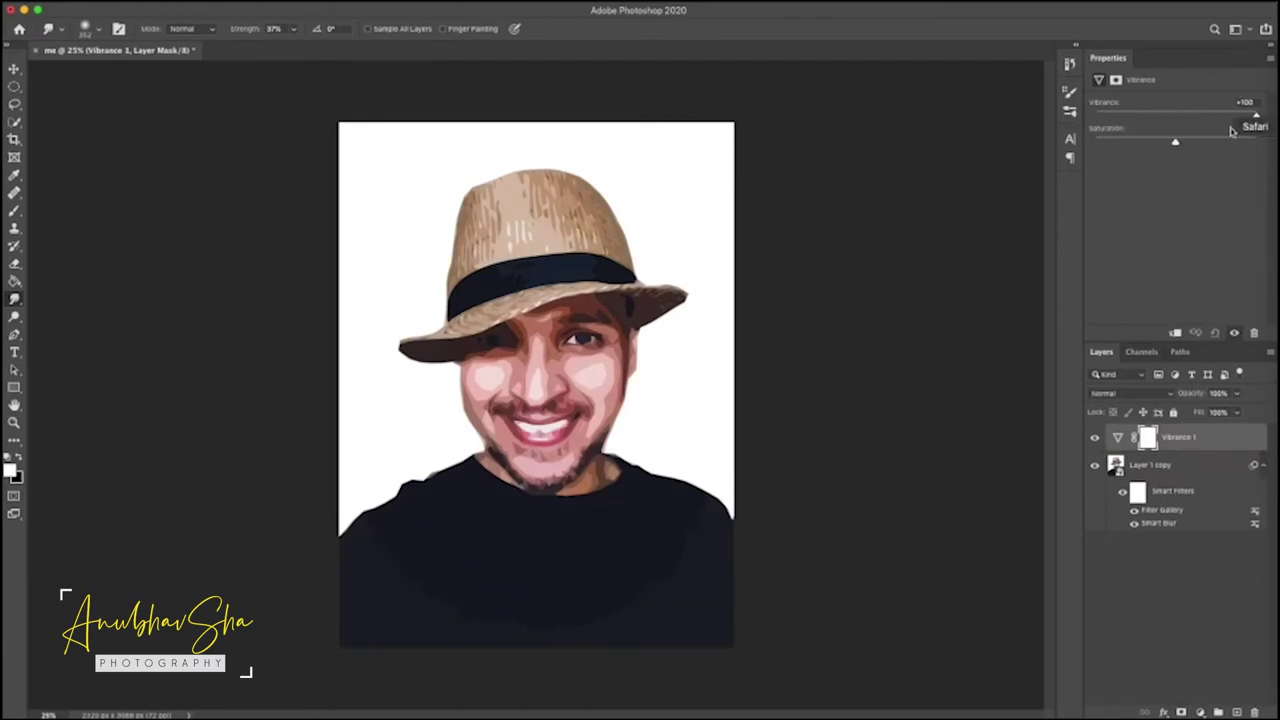
drag(1175, 143, 1179, 146)
key(ctrl+alt+shift+e)
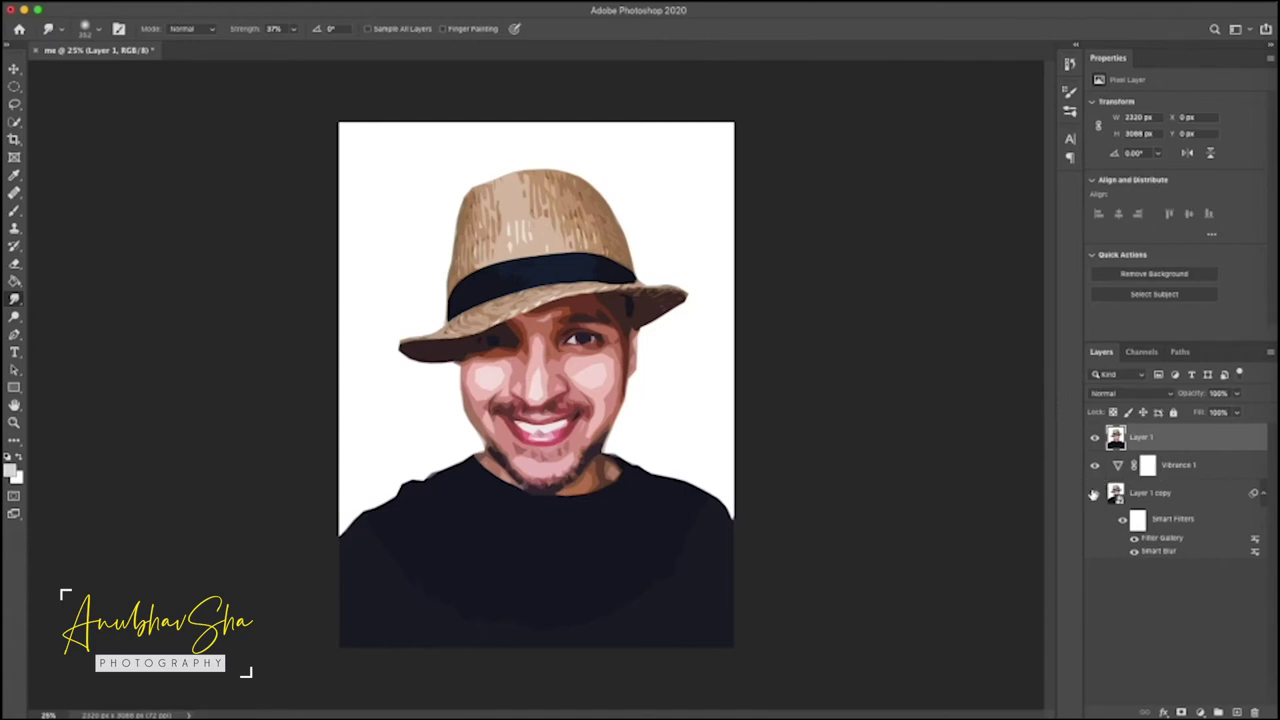
Step: Duplicate the merged Layer 1 into a new document named 'Eight bit filteration'
right_click(1173, 440)
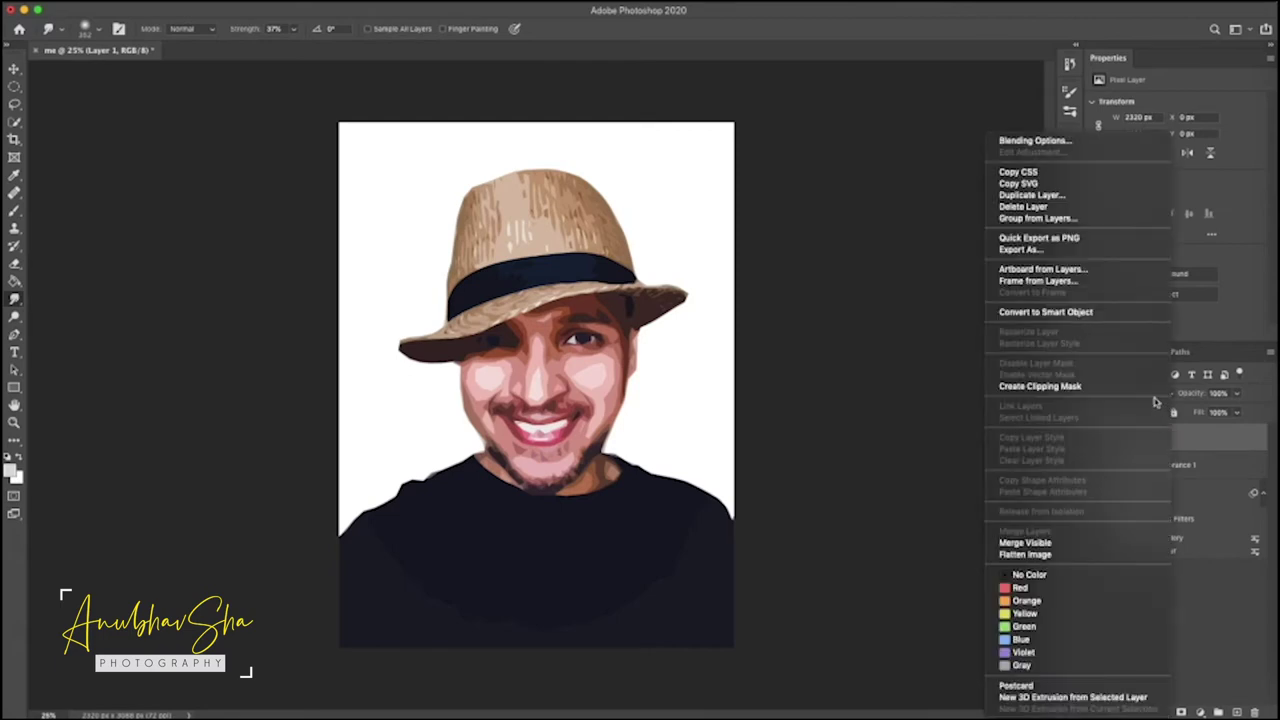
click(1035, 195)
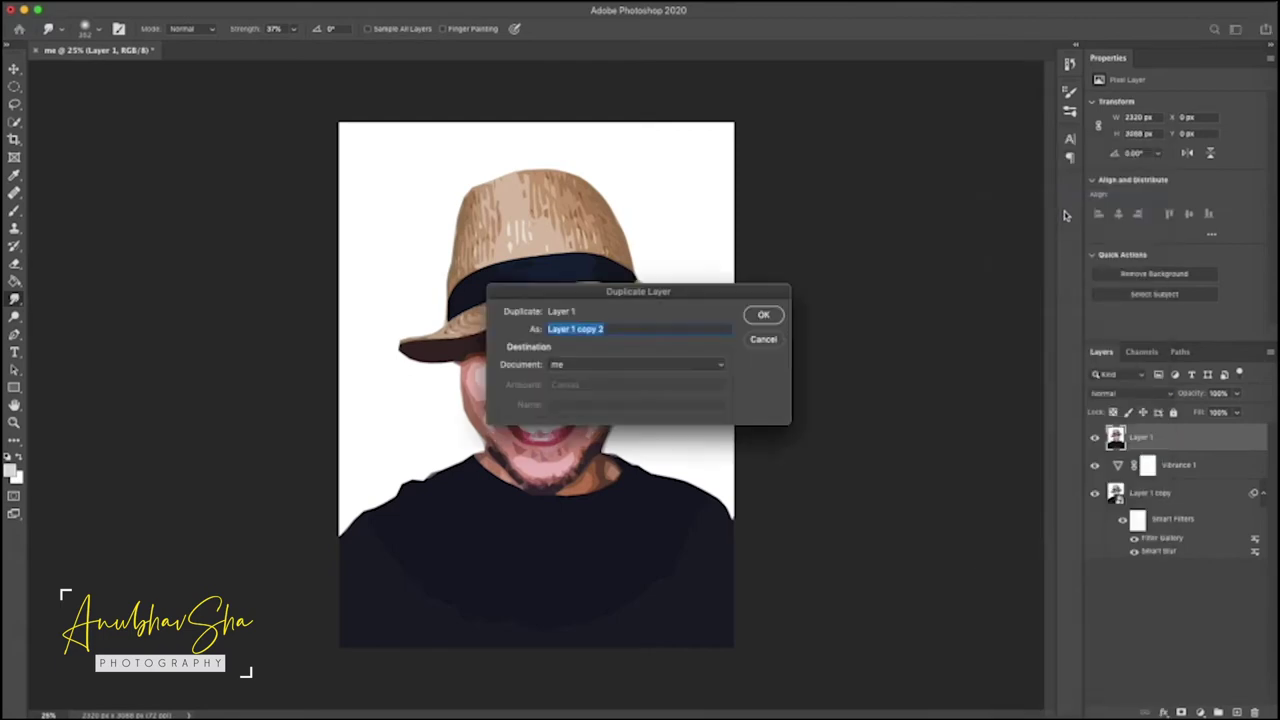
click(585, 366)
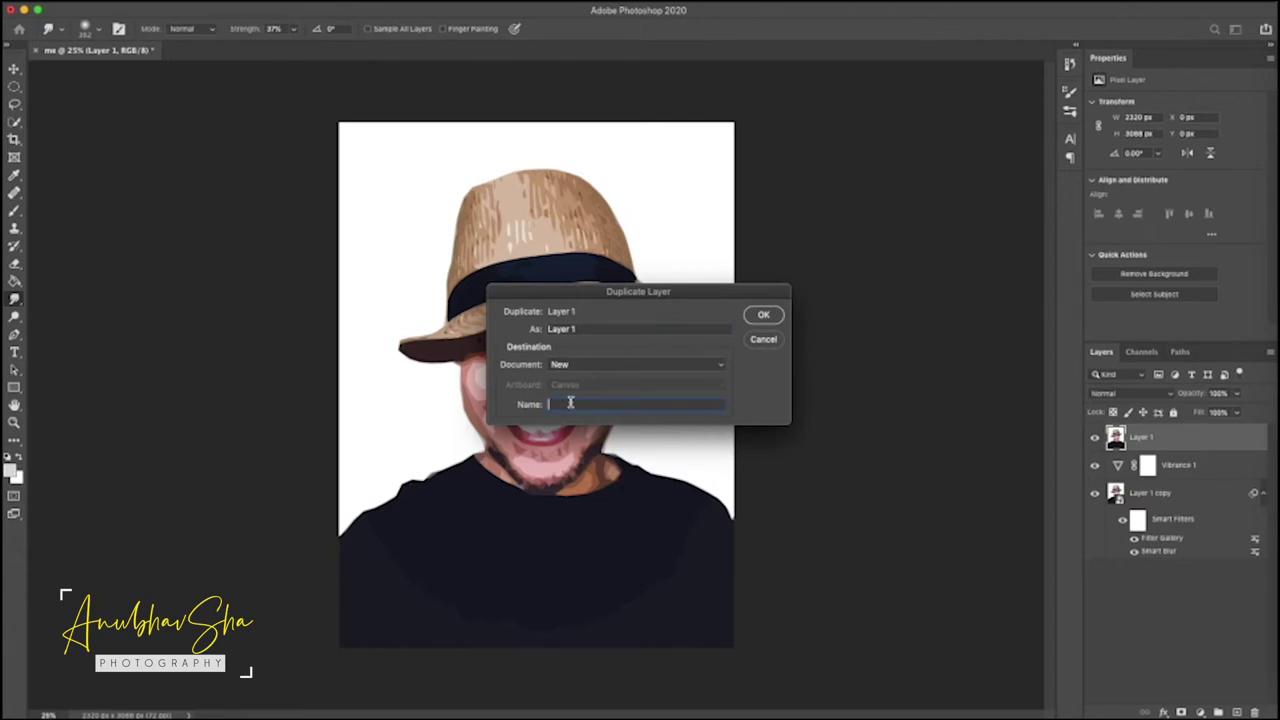
text(Eight b)
text(it filteratiobn)
click(764, 317)
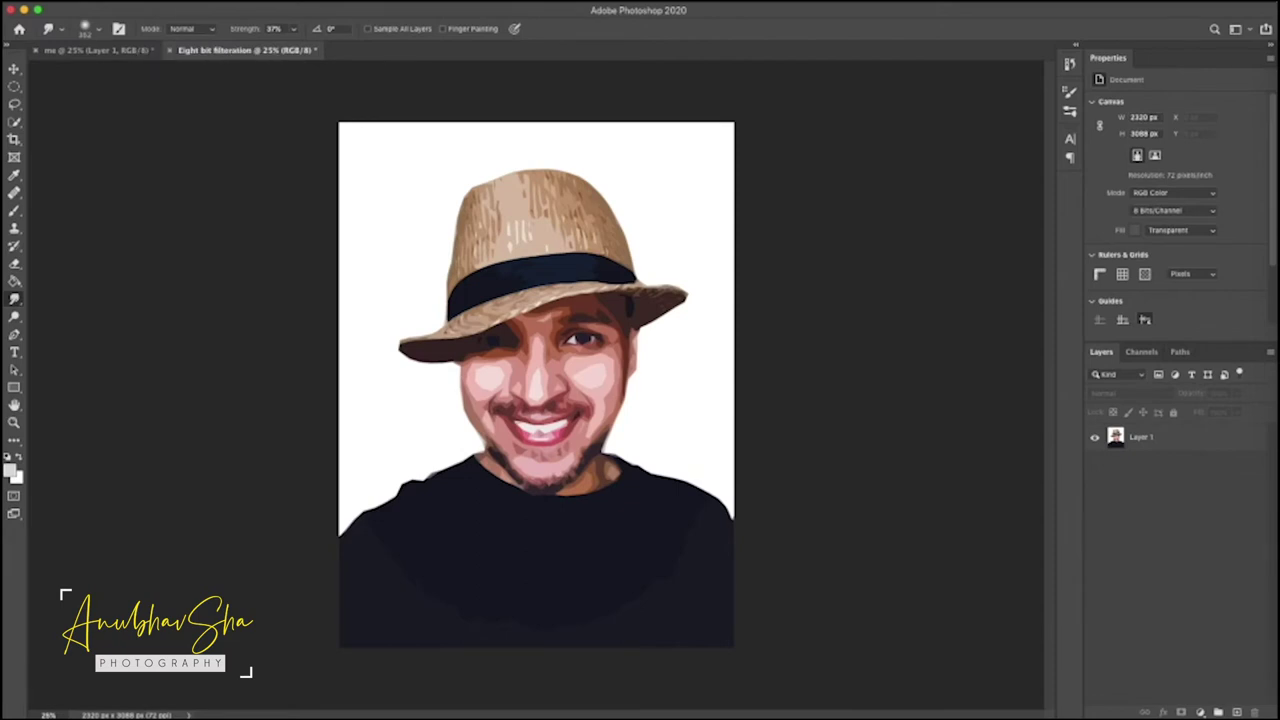
Step: Resize the image to 48 × 64 pixels at 8 ppi with Nearest Neighbor resampling, fitted on screen
click(193, 3)
mouse_move(193, 31)
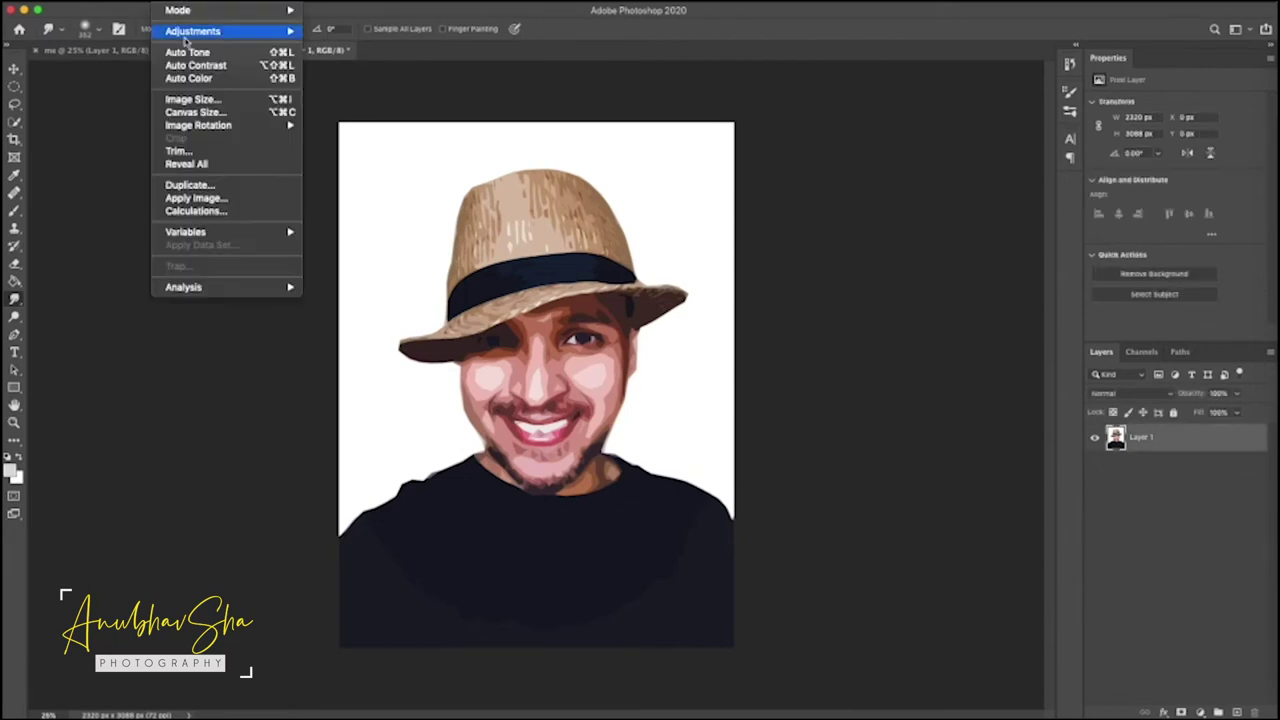
click(192, 99)
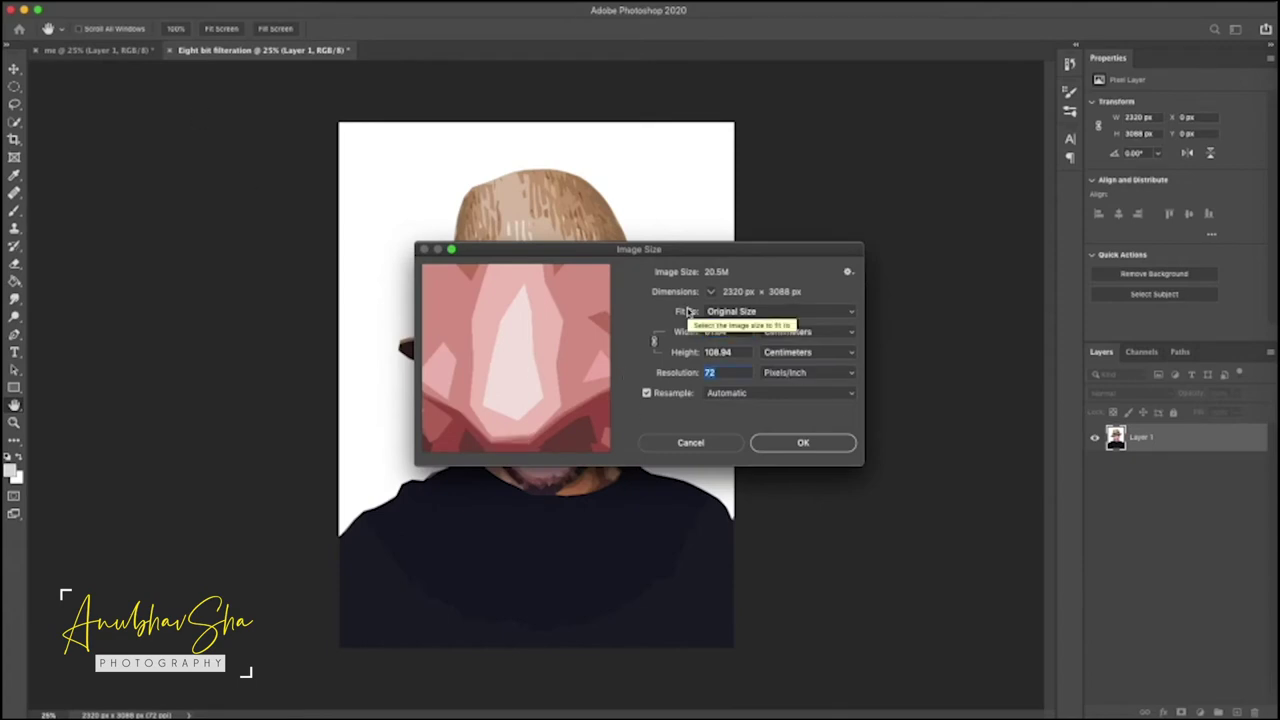
text(8)
key(Tab)
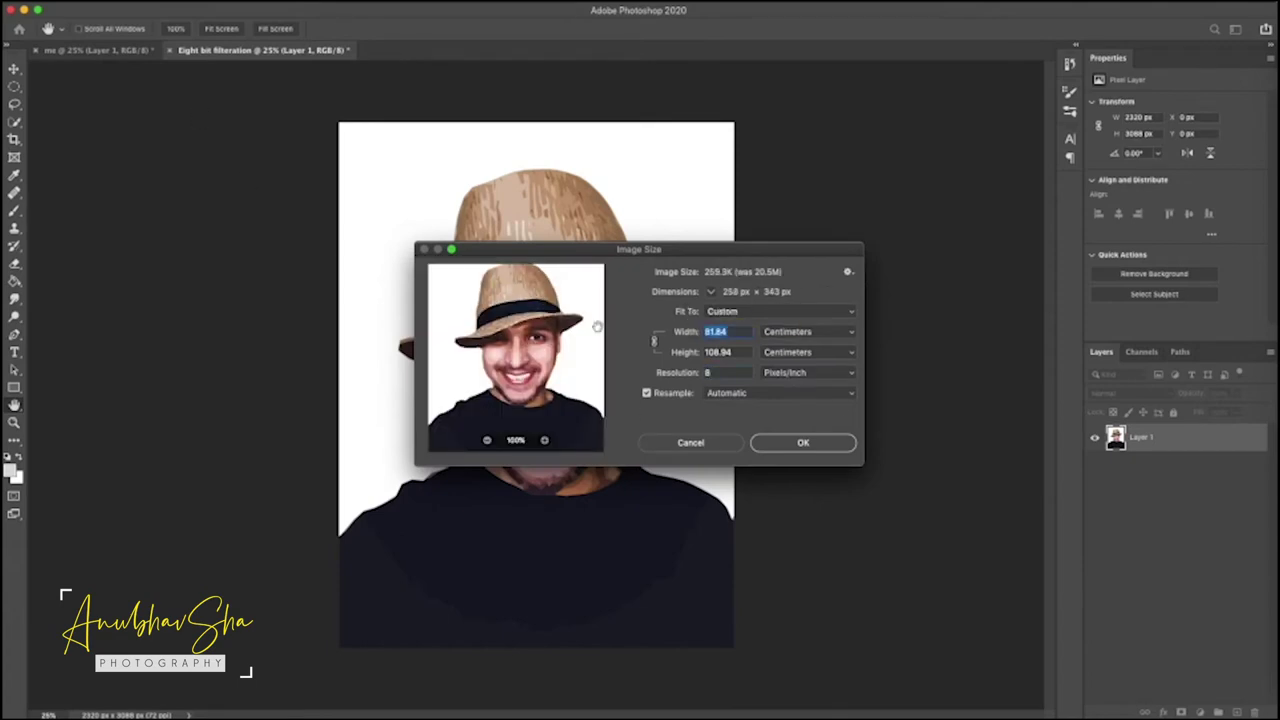
text(64)
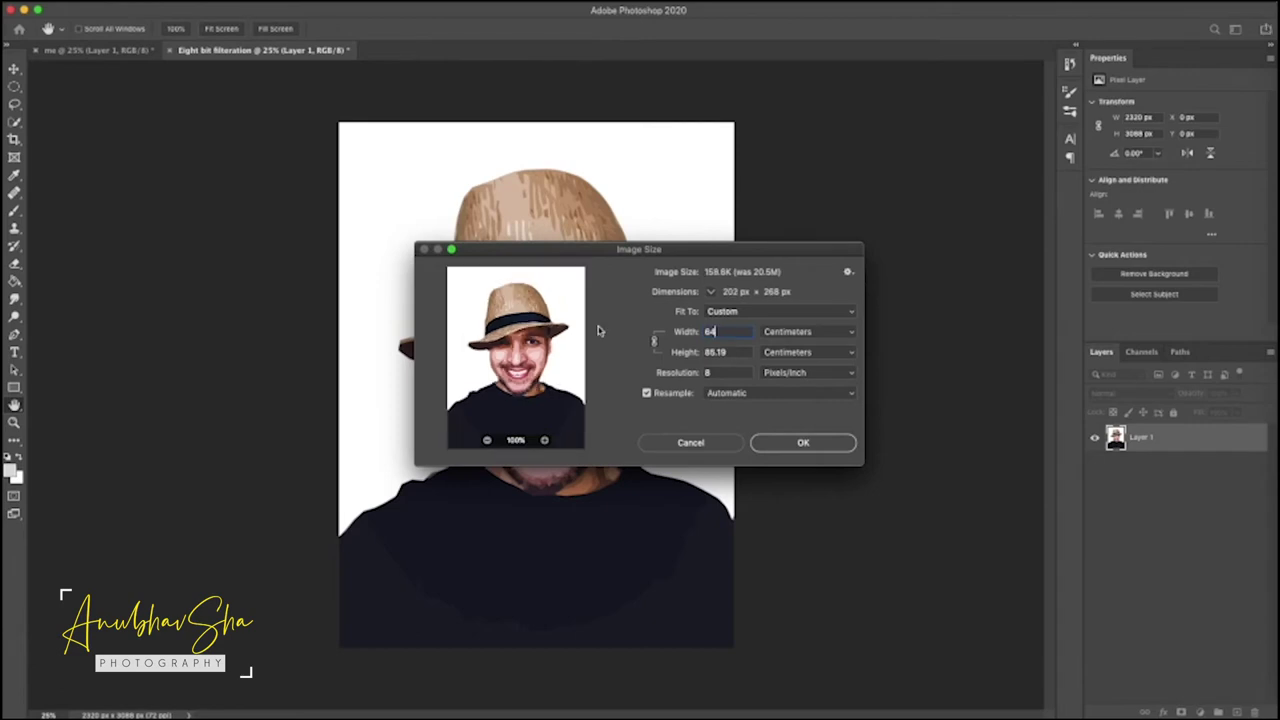
click(800, 331)
click(800, 308)
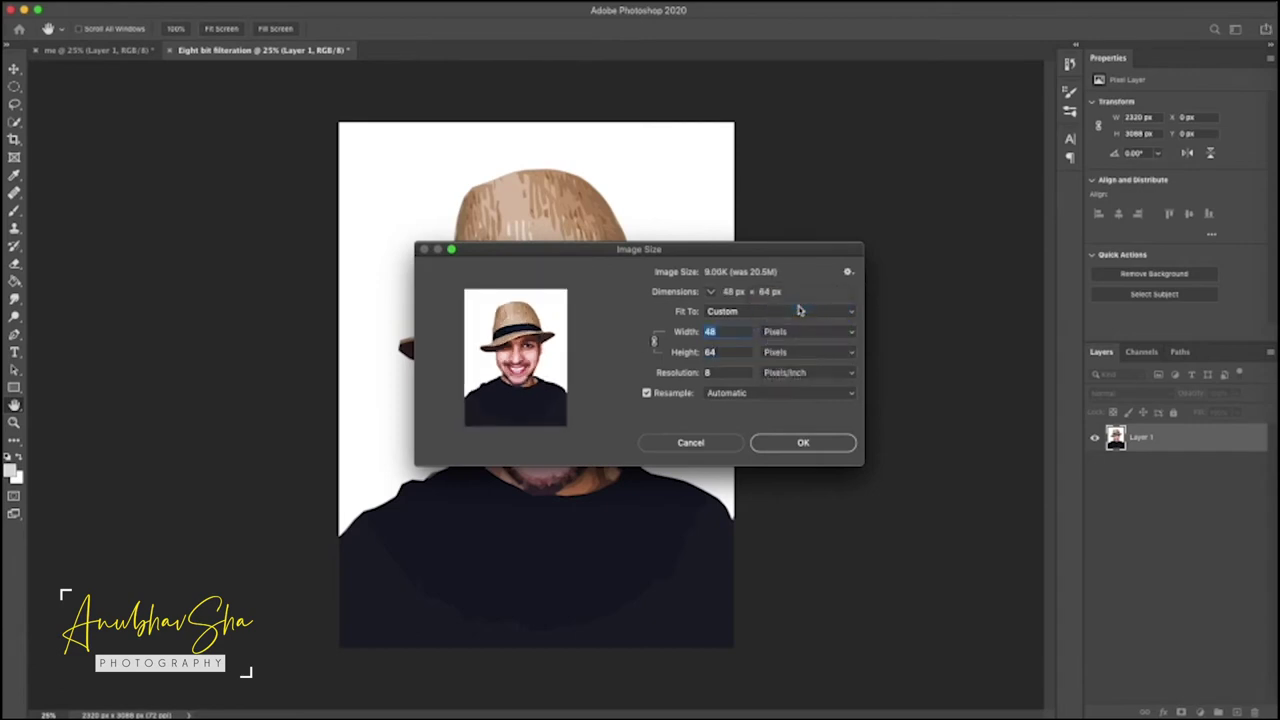
click(727, 395)
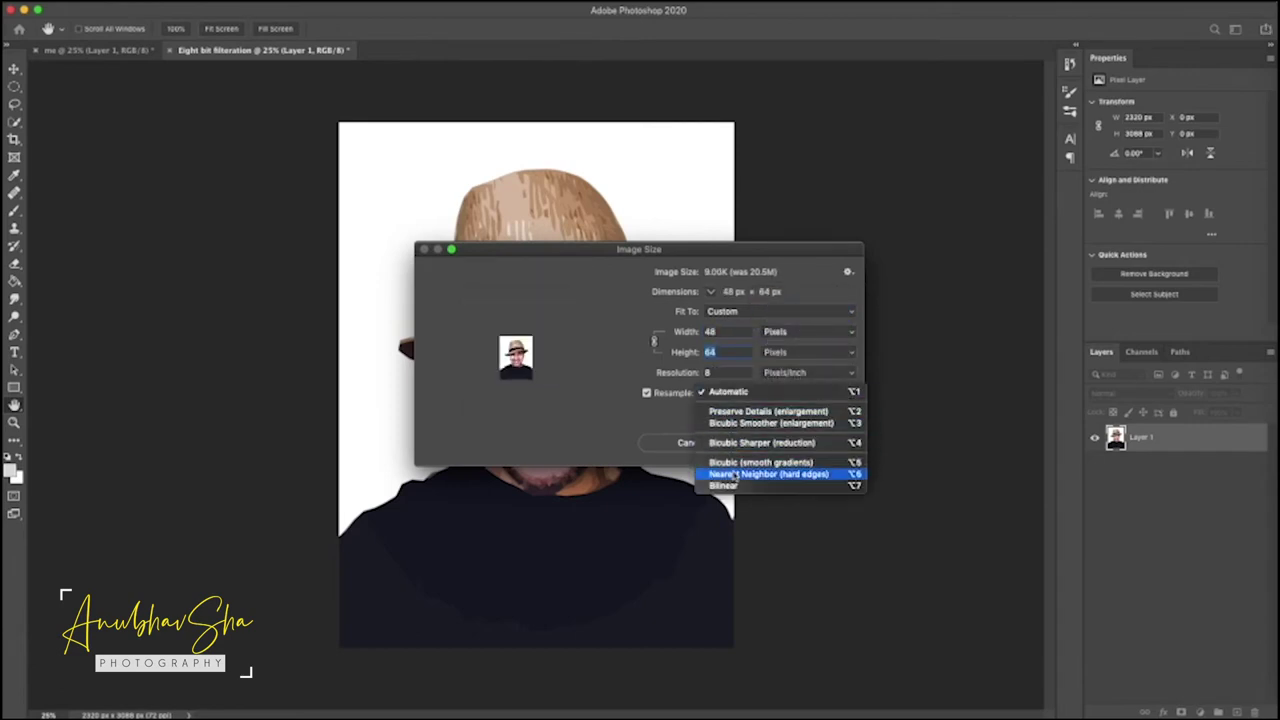
click(785, 475)
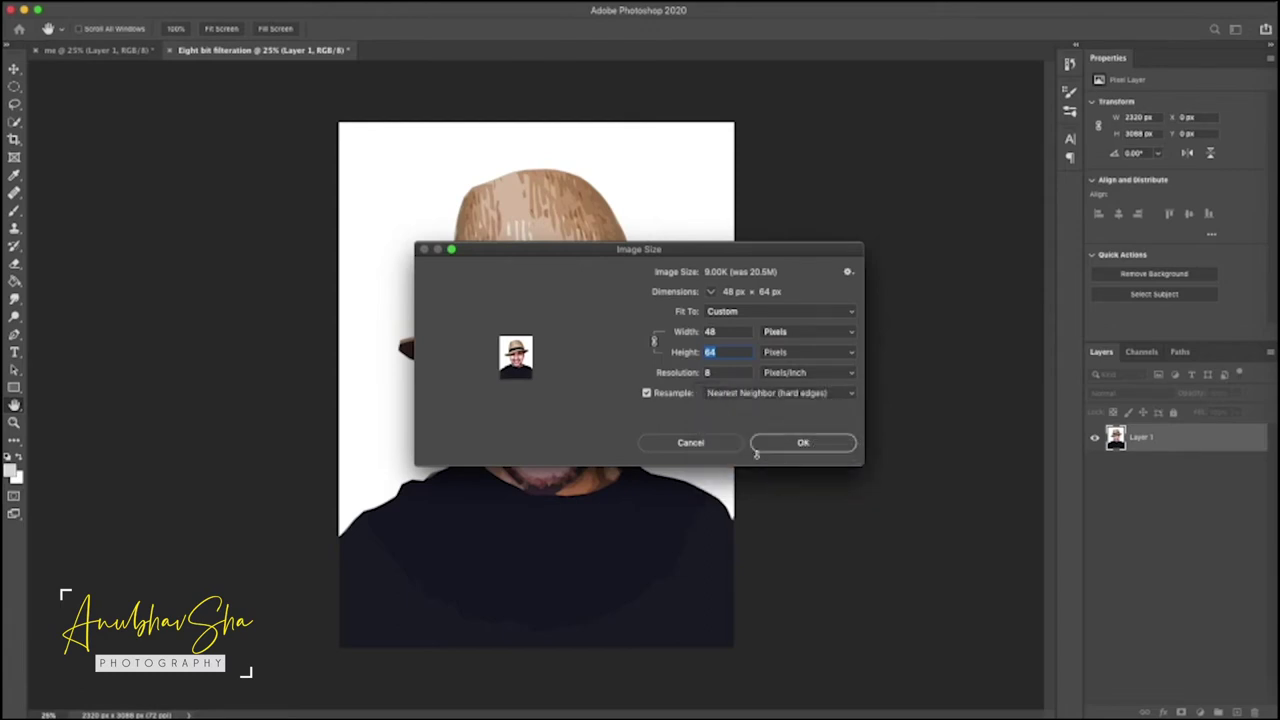
click(820, 447)
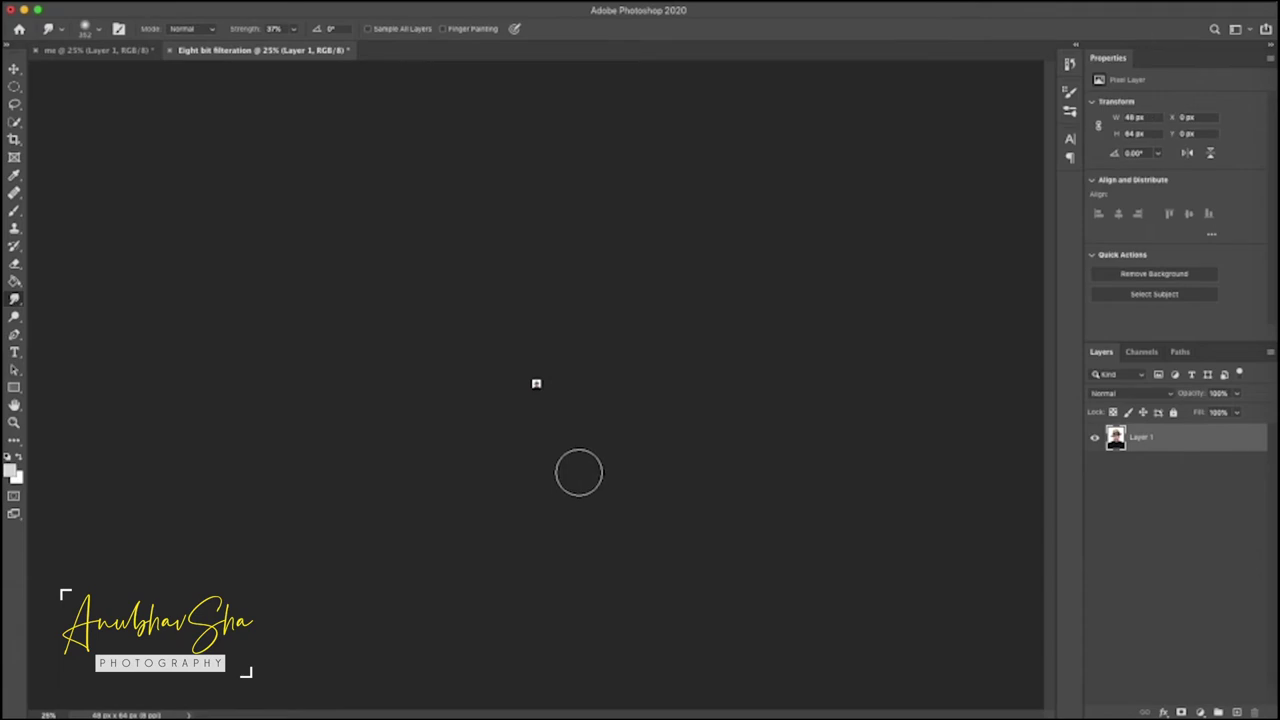
key(super+0)
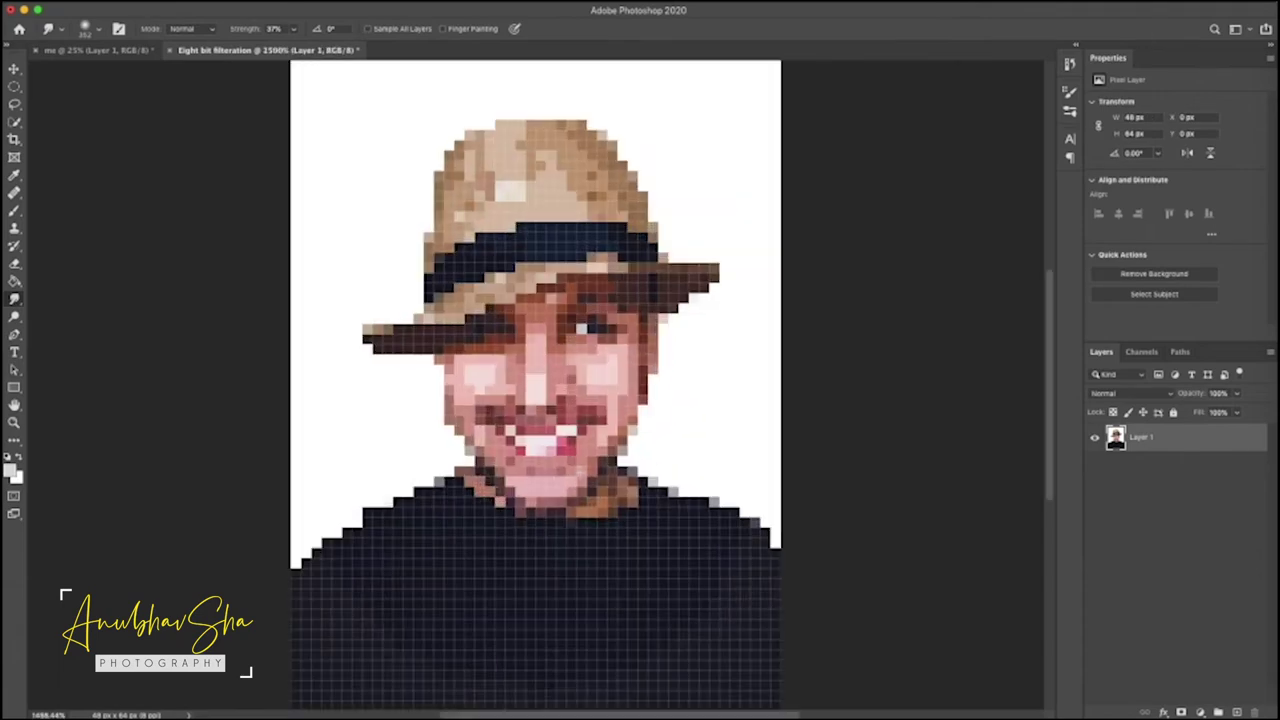
click(200, 3)
mouse_move(190, 10)
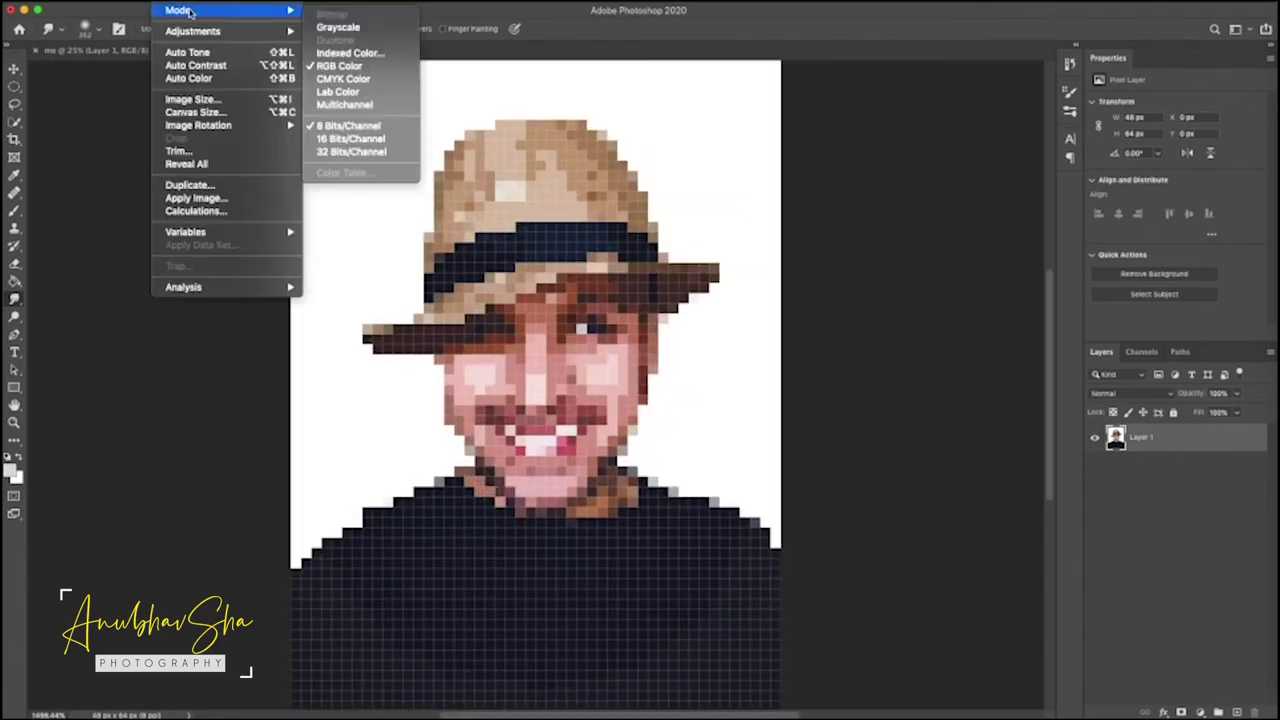
Step: Choose a Local (Perceptual) palette with 8 colours for the Indexed Color conversion
click(378, 54)
click(593, 193)
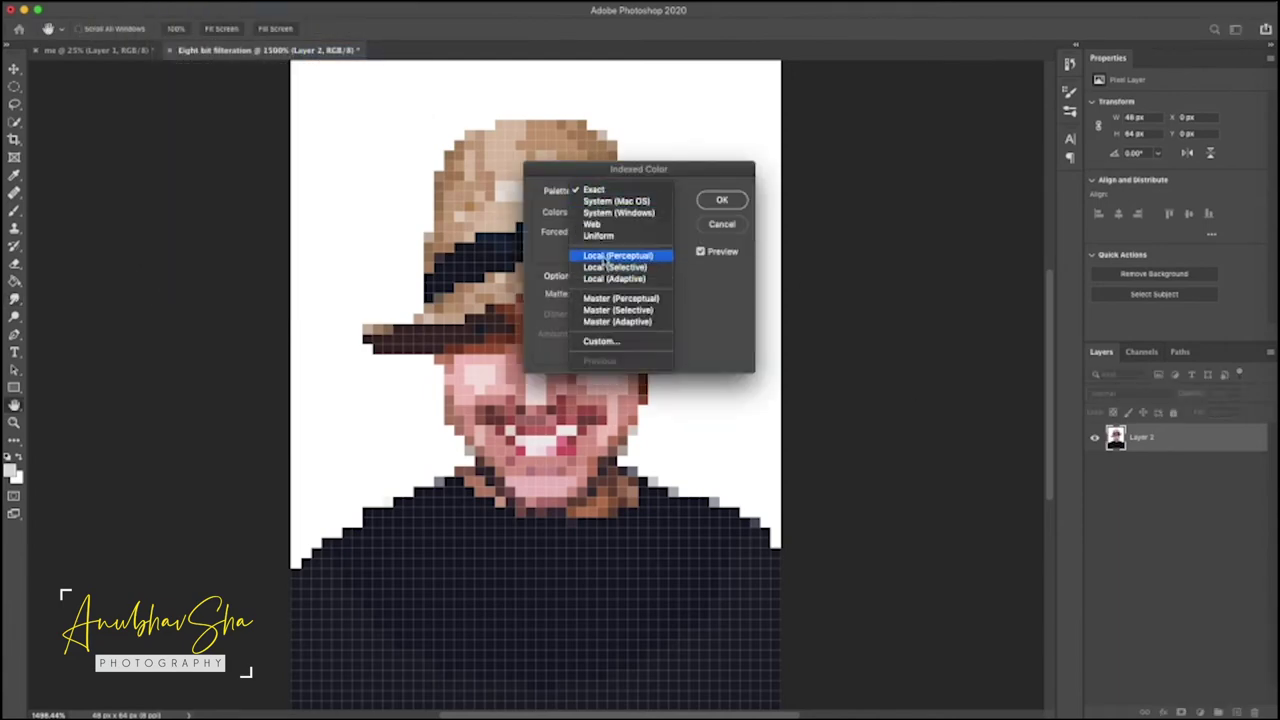
click(615, 258)
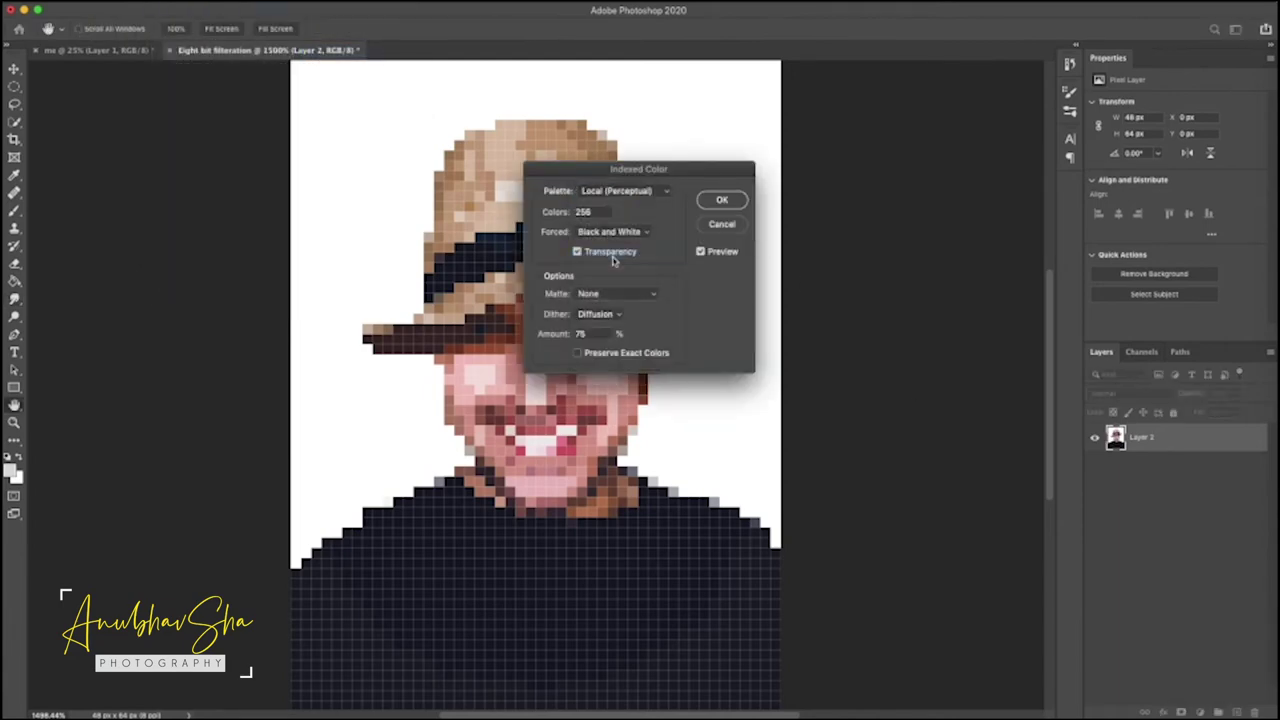
click(607, 193)
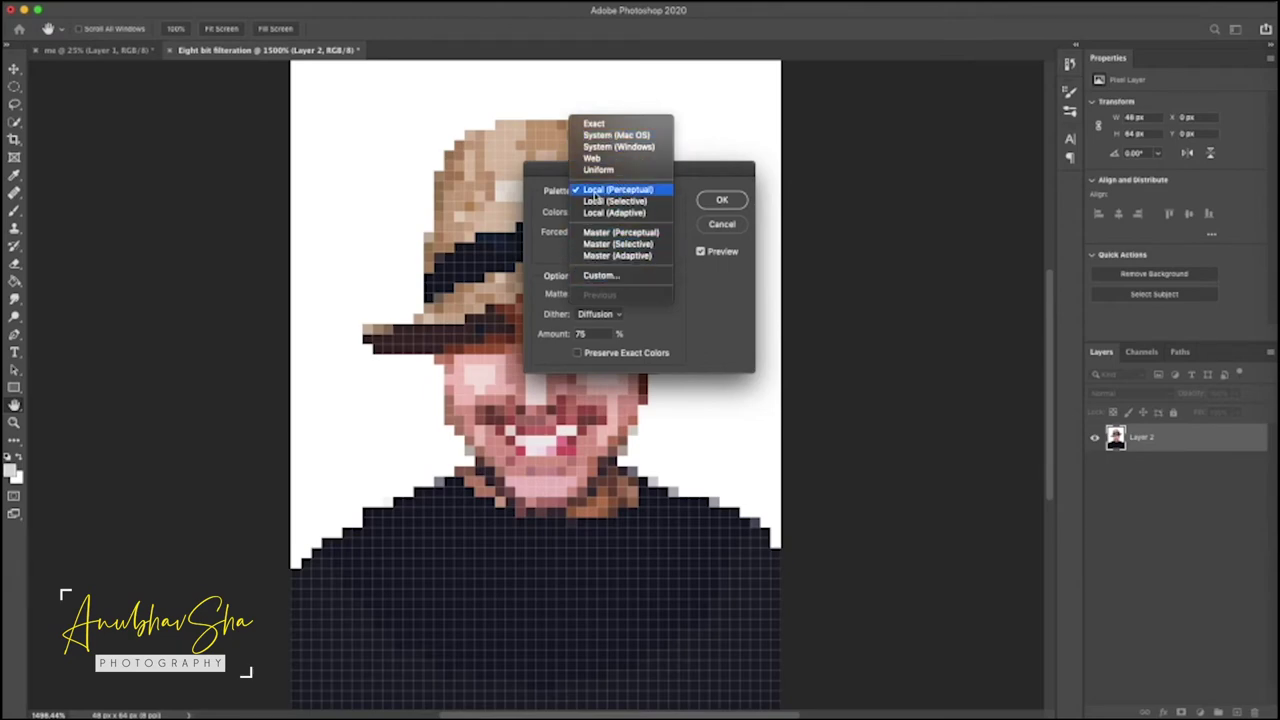
click(600, 190)
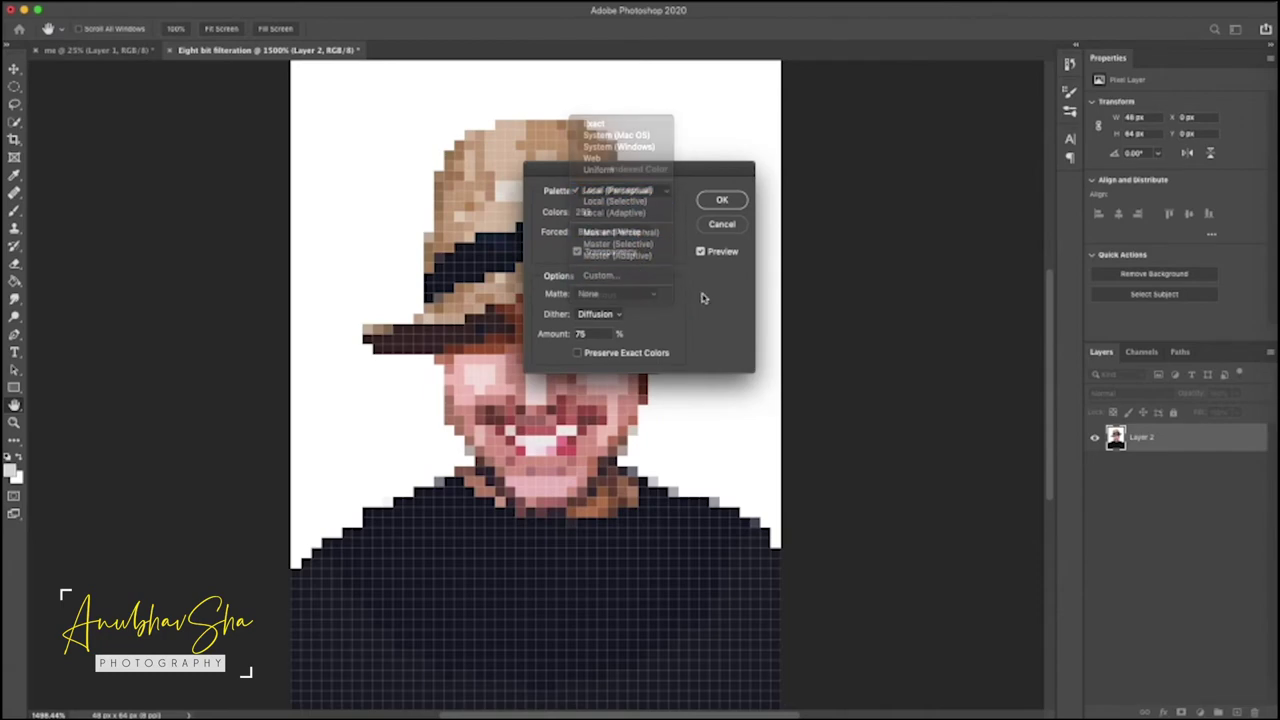
drag(575, 211, 616, 217)
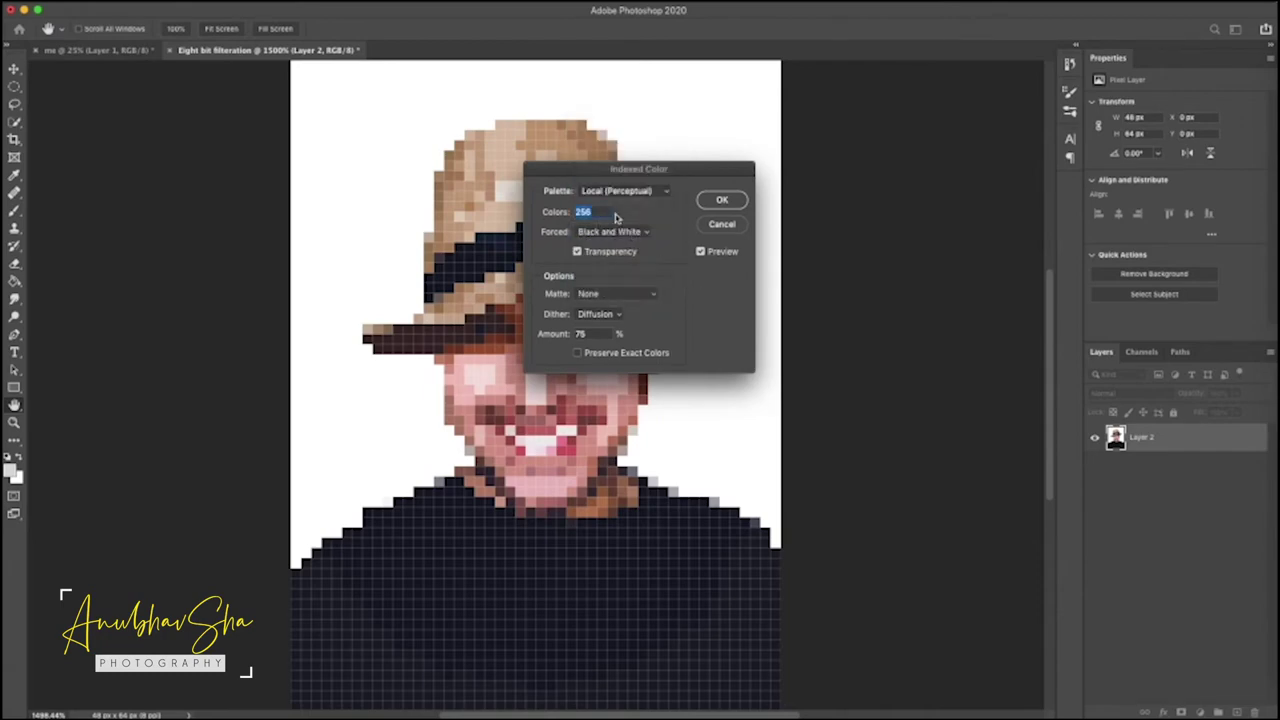
text(8)
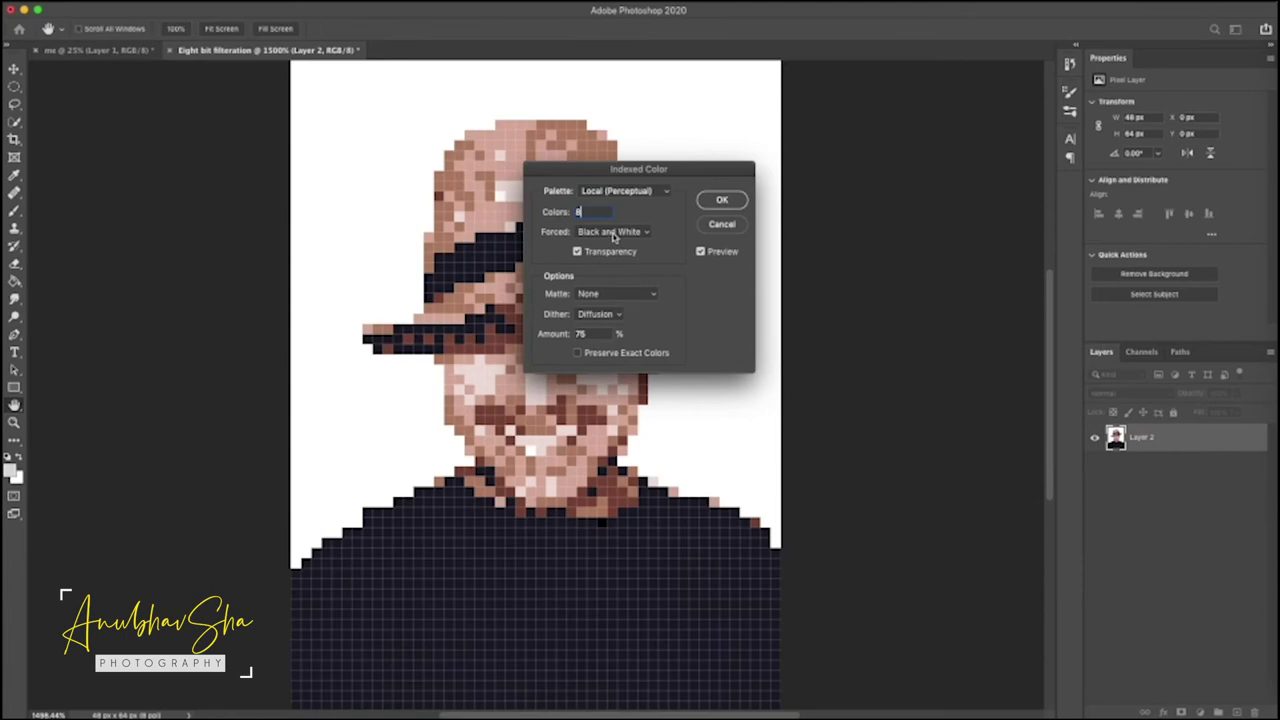
Step: Set Forced to None, disable transparency and dithering, and confirm the conversion
click(614, 232)
click(595, 207)
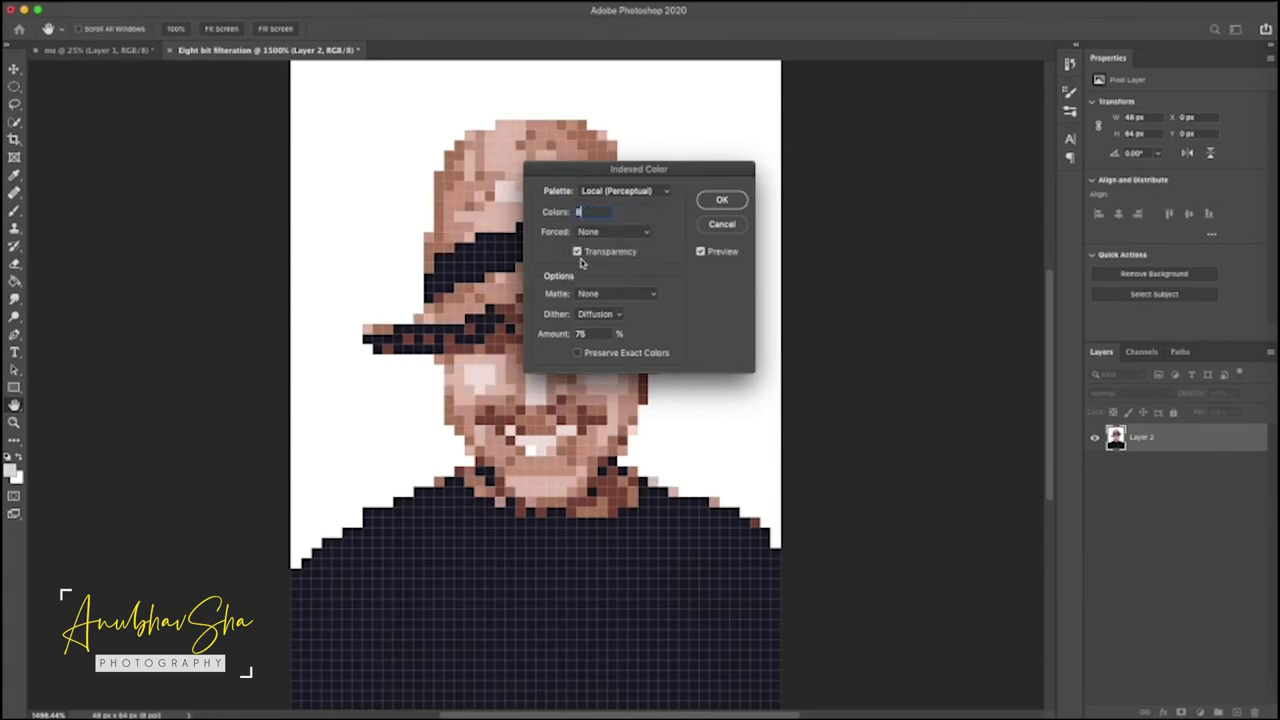
click(578, 255)
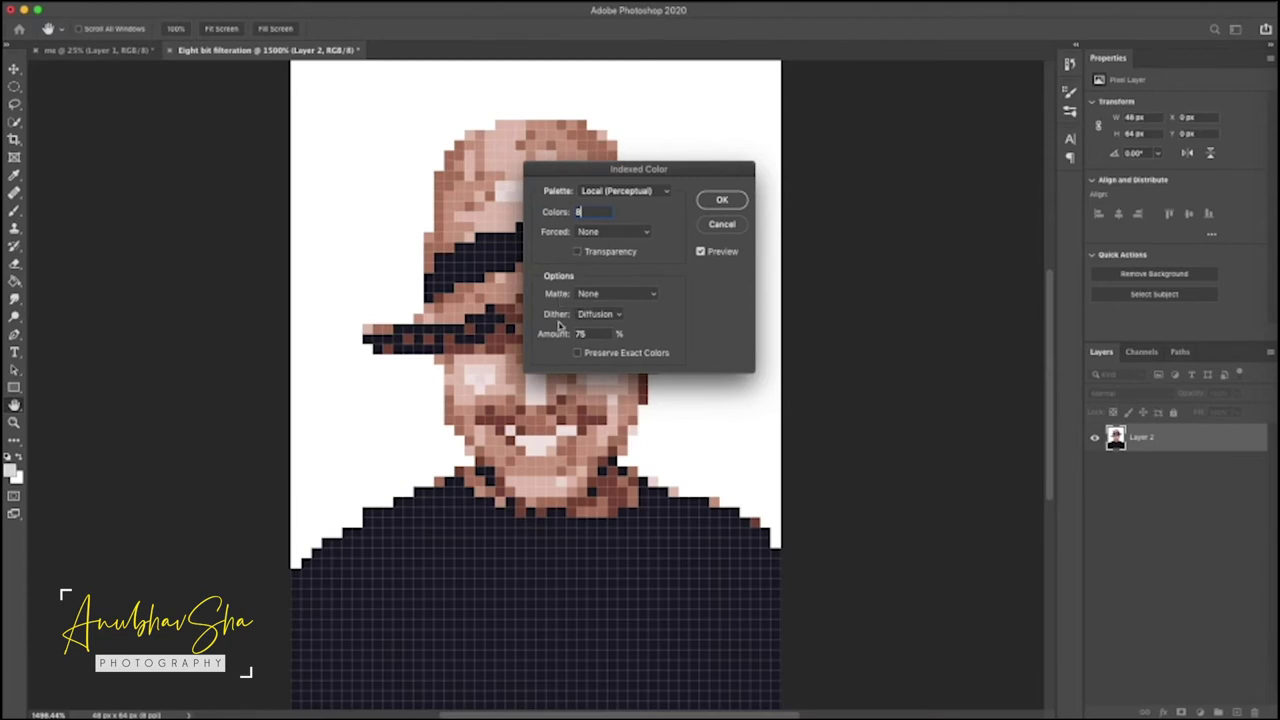
click(598, 315)
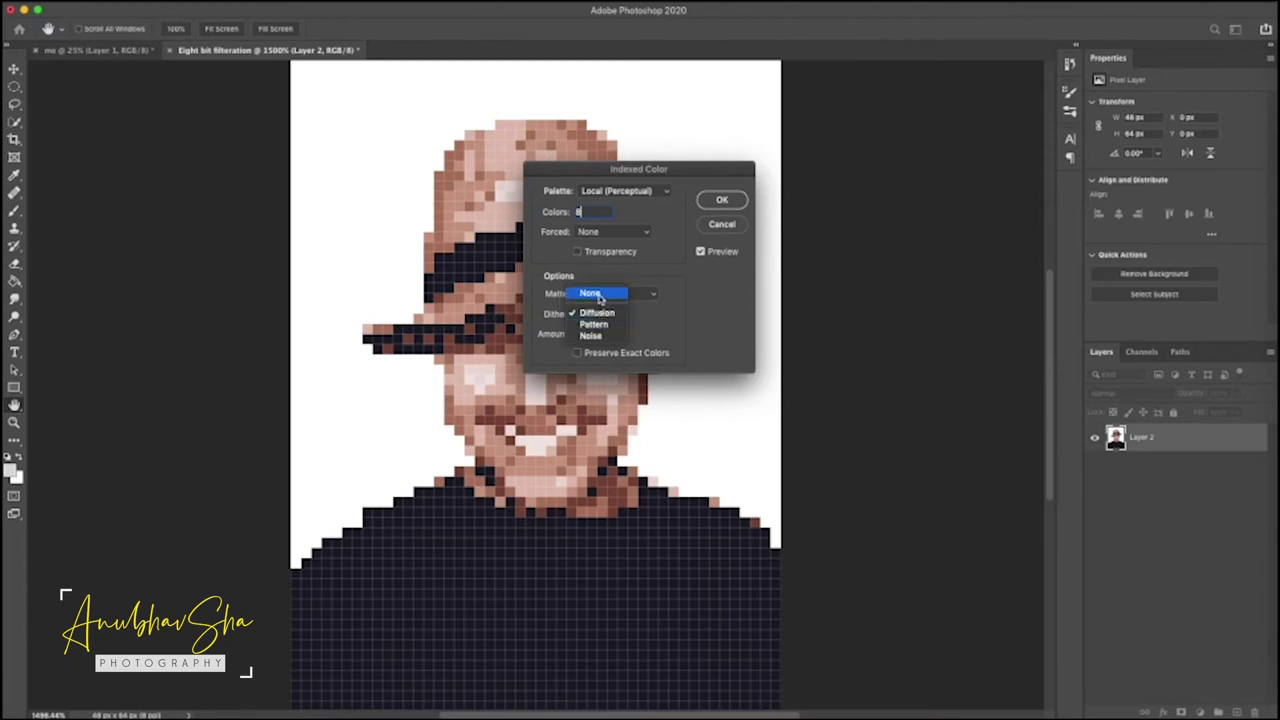
click(599, 295)
click(716, 199)
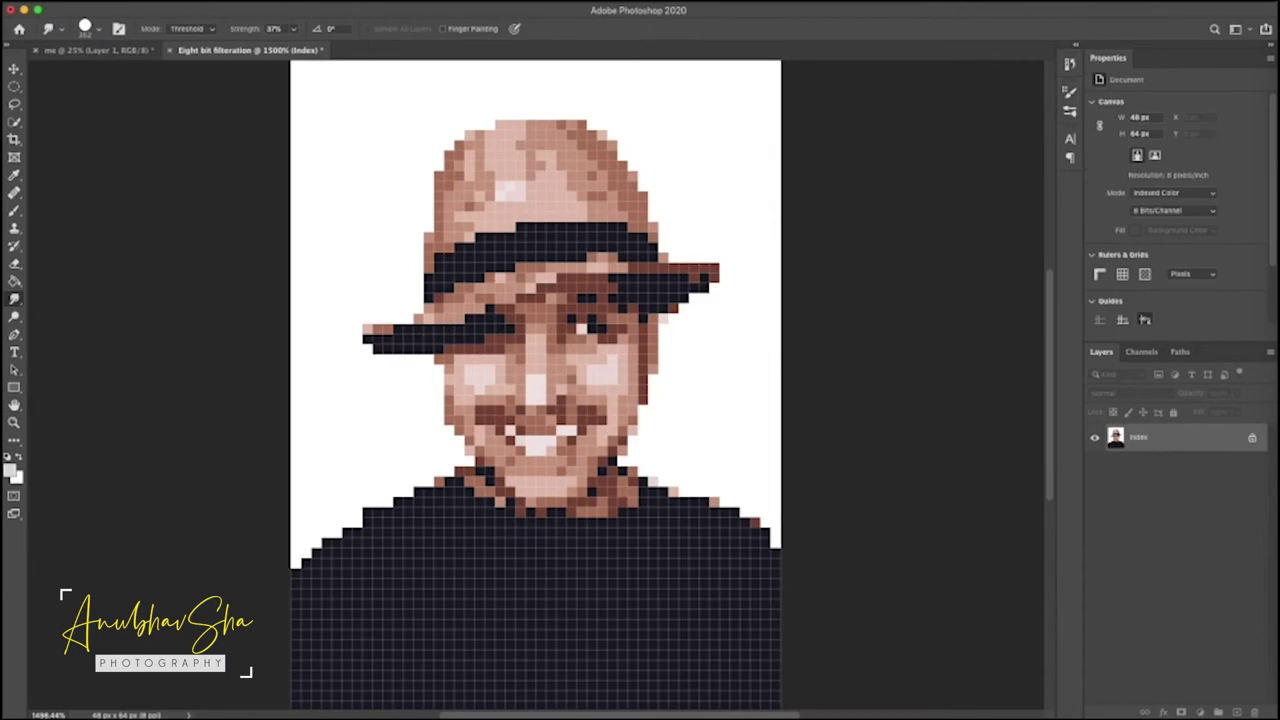
Step: Switch to the hard-edged Pencil tool and check its brush size settings
right_click(16, 210)
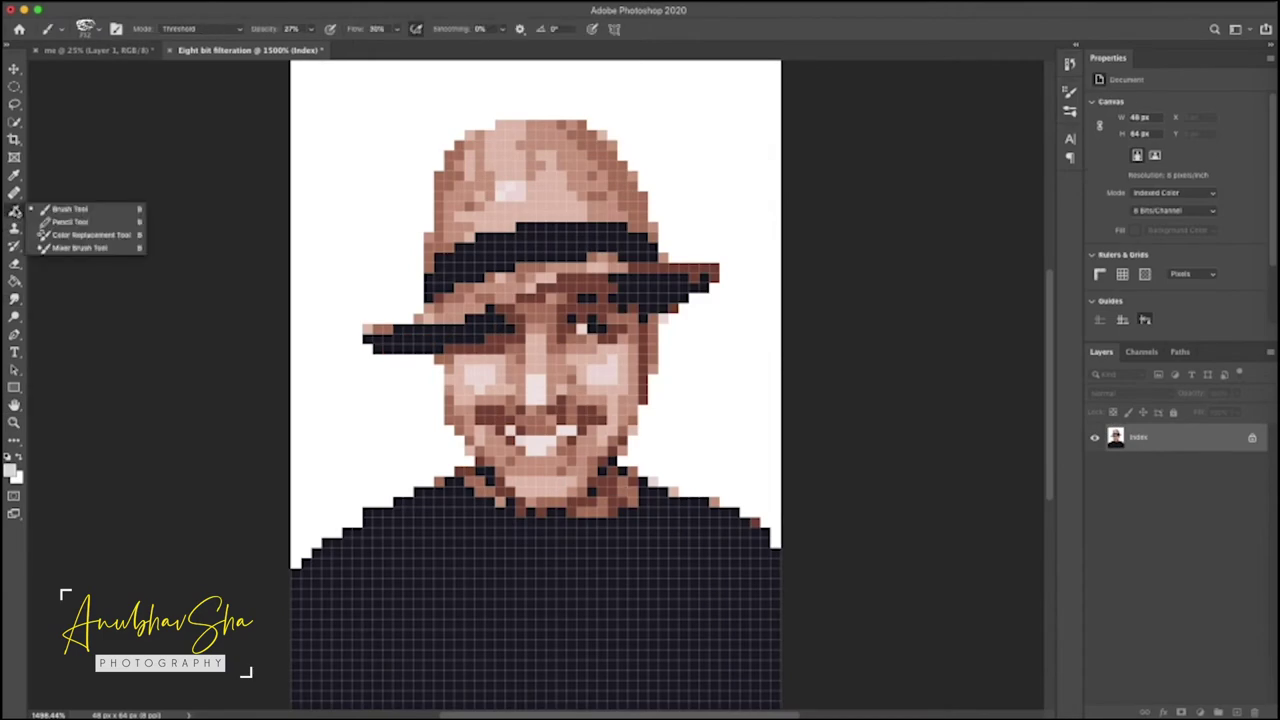
click(60, 225)
click(100, 28)
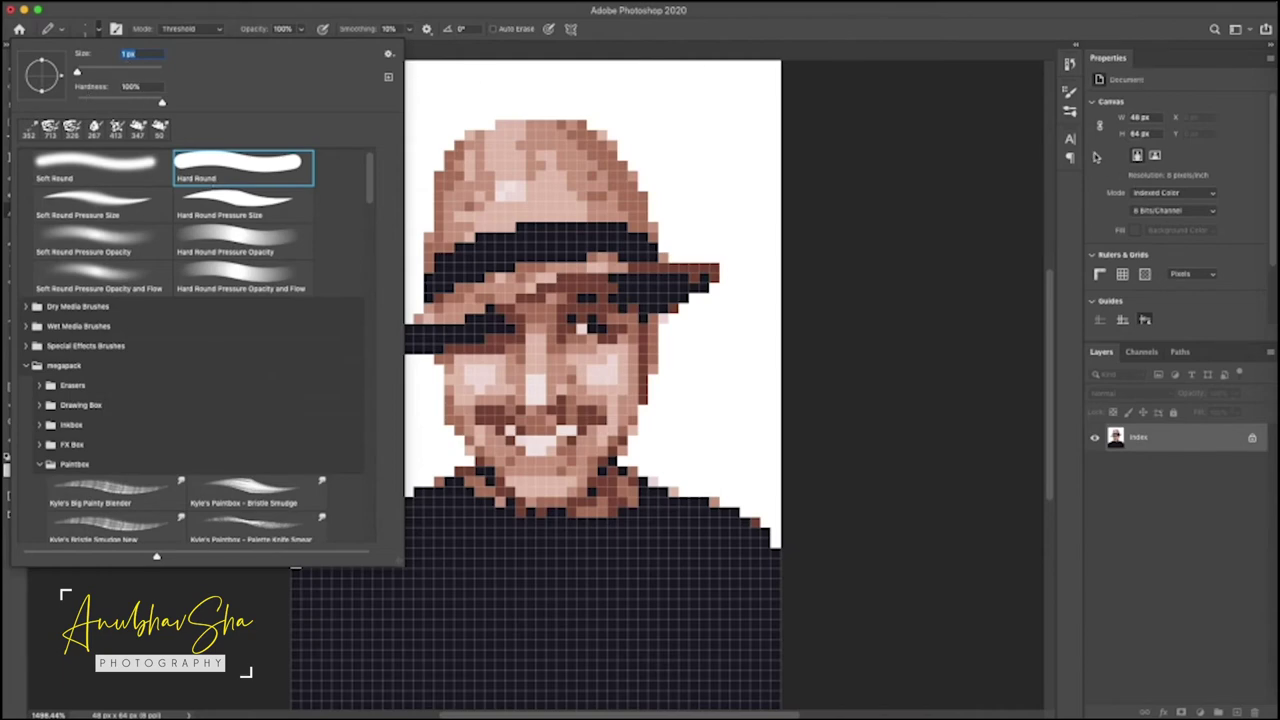
click(1093, 160)
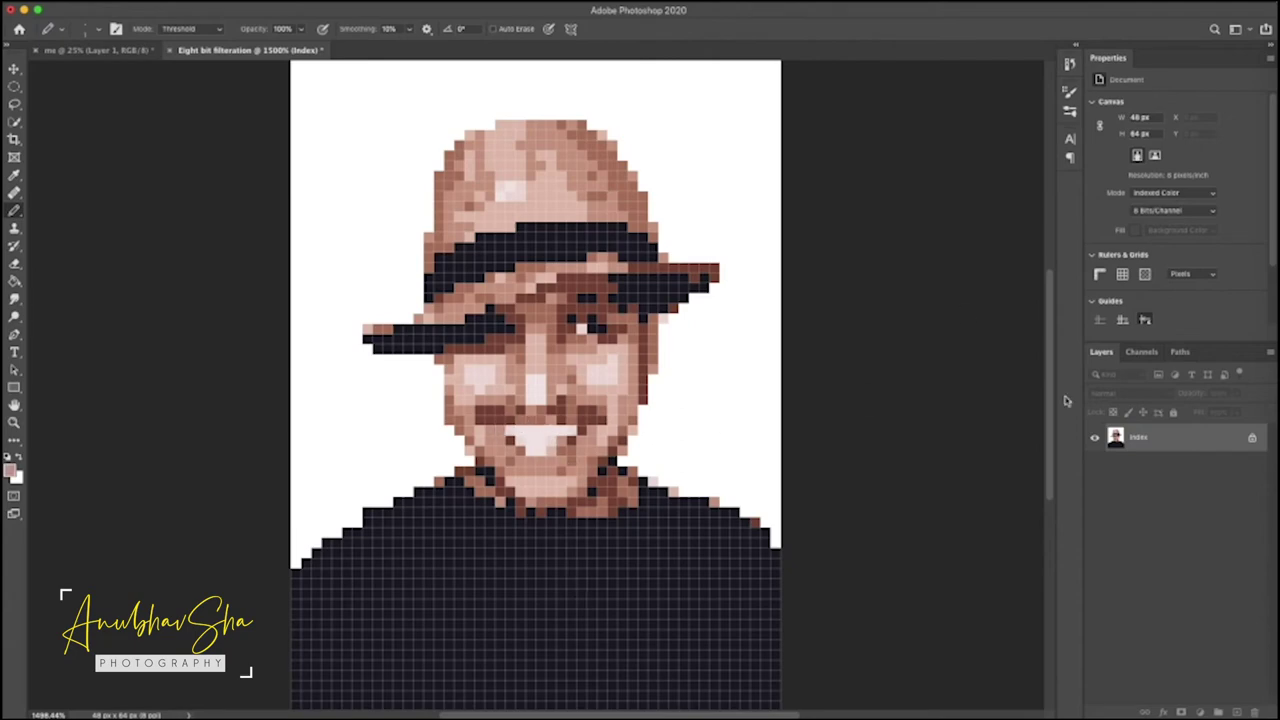
Step: Touch up single pixels in the left eye with light and dark brown
click(590, 328)
alt+click(595, 326)
alt+click(500, 327)
key(x)
click(500, 327)
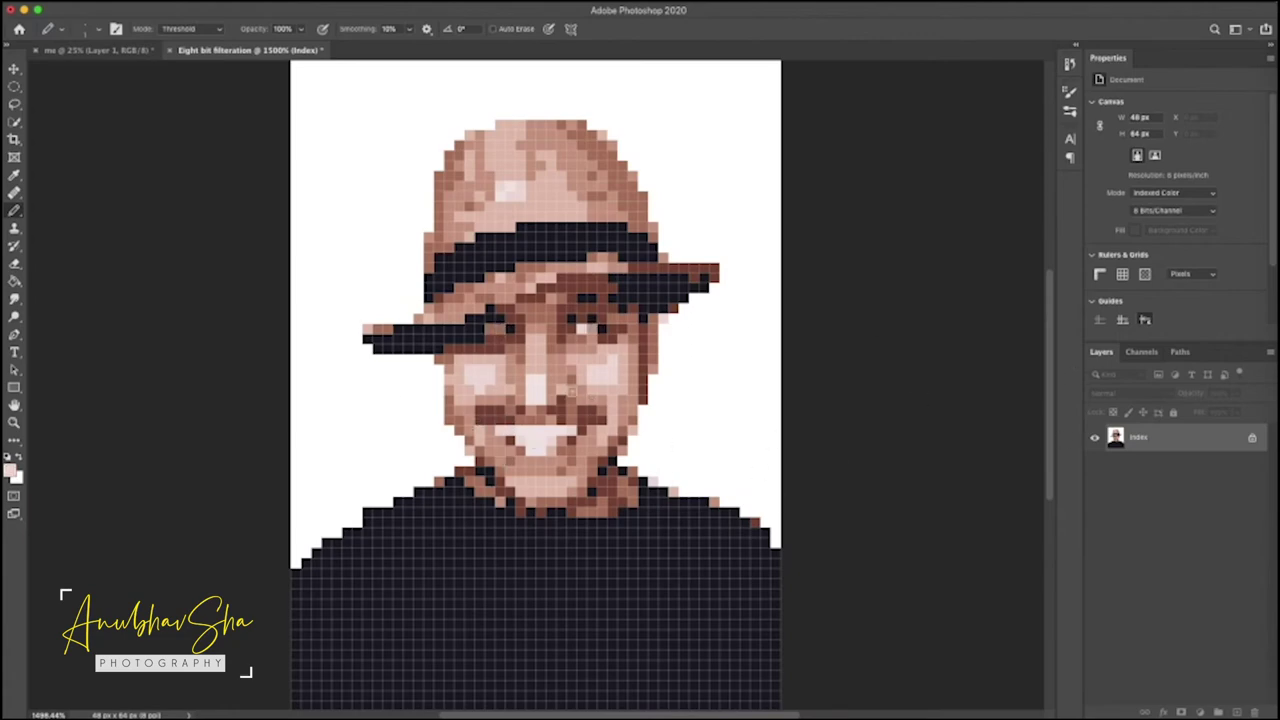
alt+click(490, 328)
click(500, 328)
alt+click(507, 392)
Step: Add a light pink highlight pixel to the right eye, then convert to RGB Color
key(ctrl+minus)
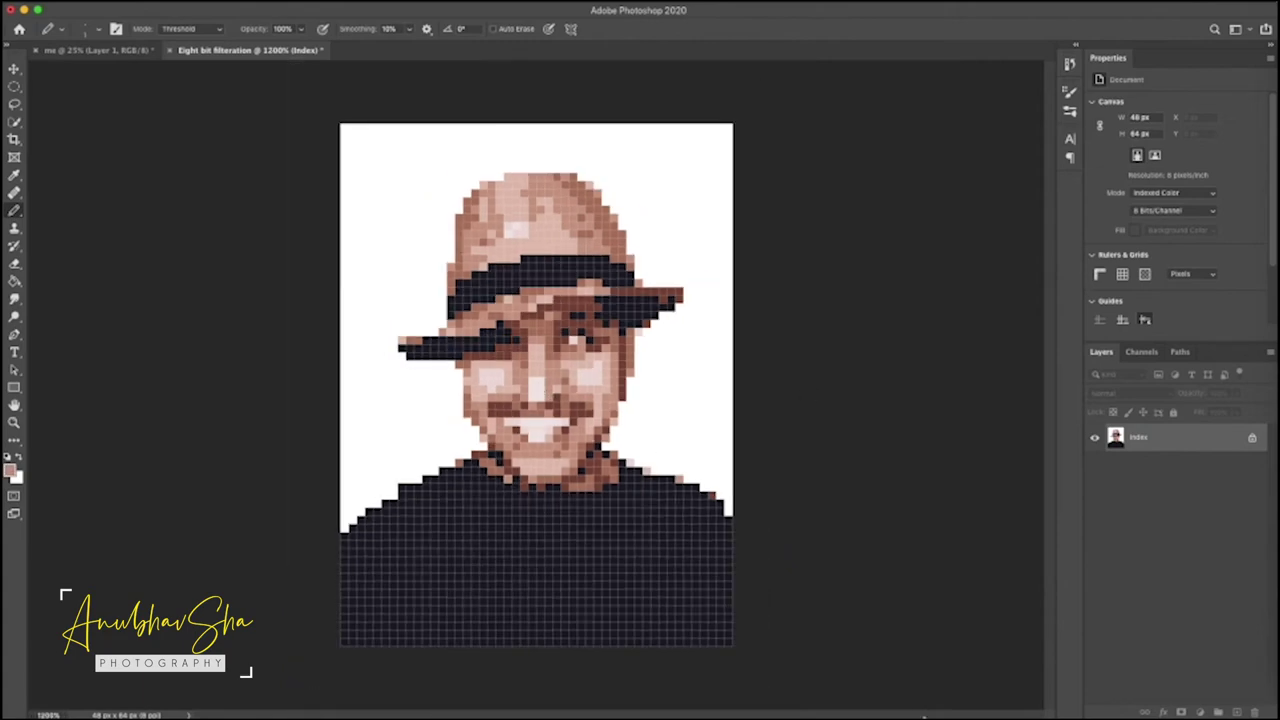
alt+click(494, 350)
alt+click(510, 352)
click(580, 336)
alt+click(505, 343)
alt+click(517, 341)
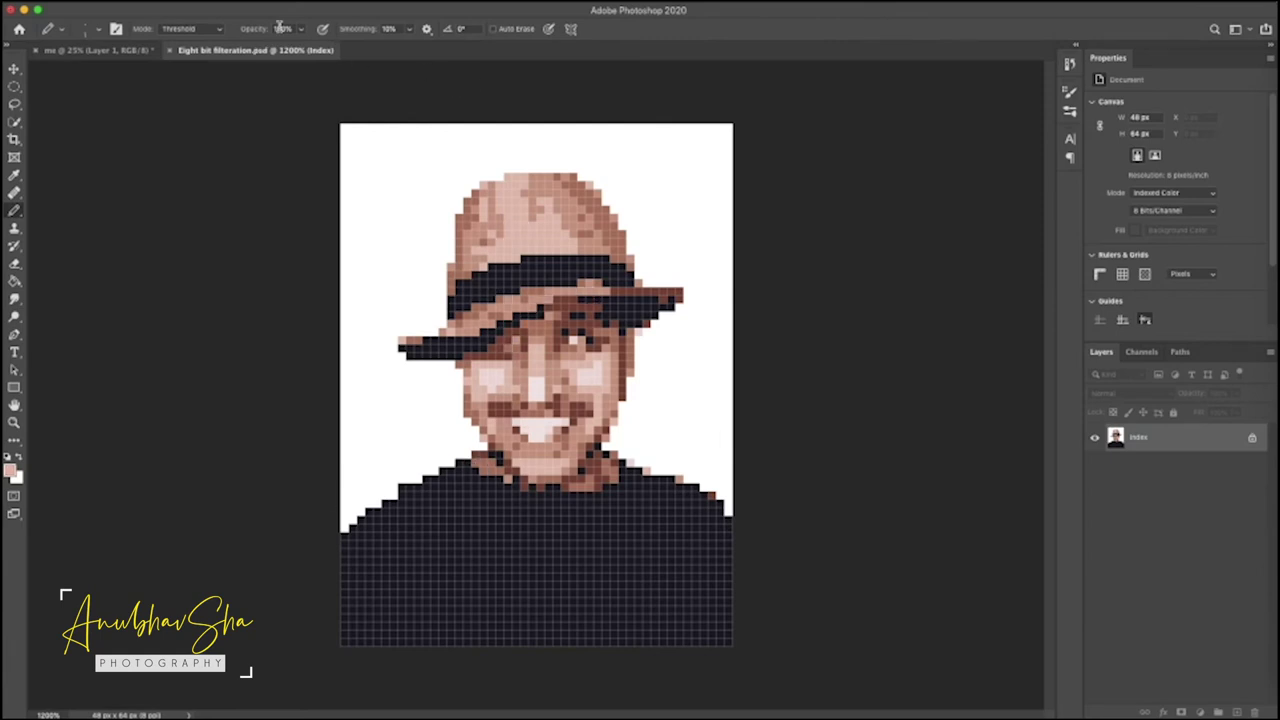
click(219, 7)
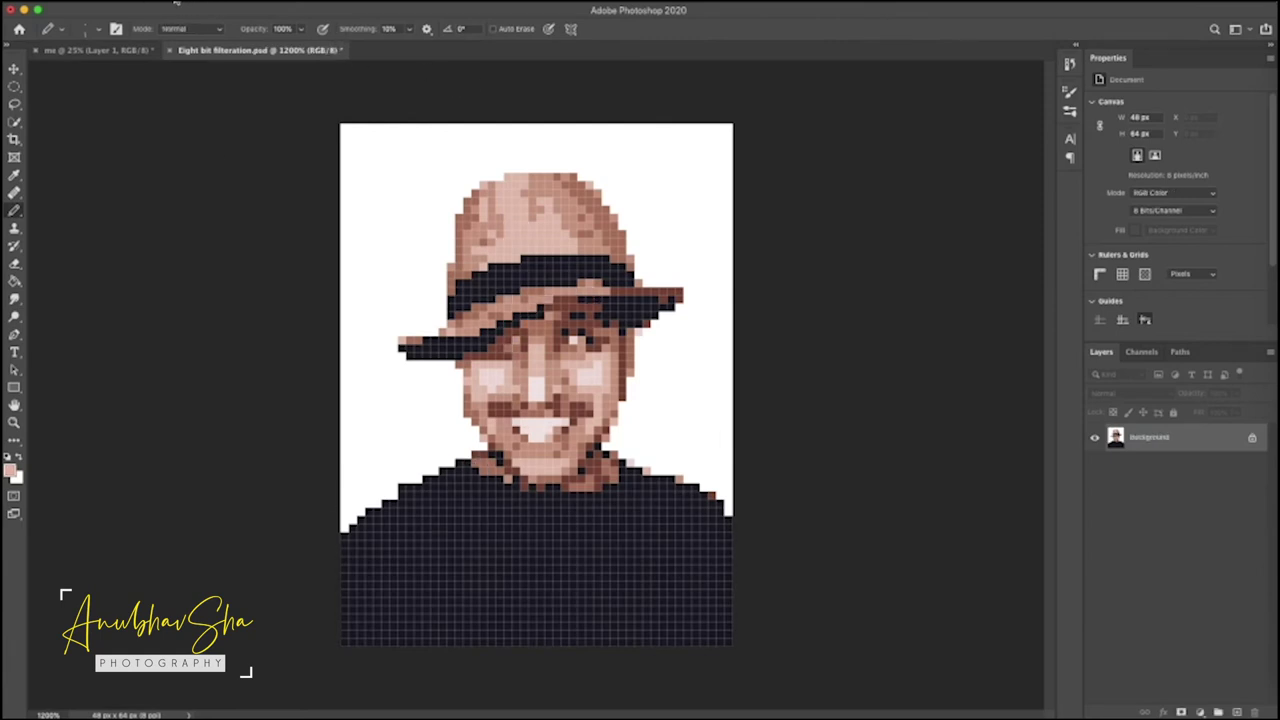
Step: Enlarge the portrait to 300 ppi (1800 × 2400 px) and fit it on screen
click(176, 3)
click(186, 100)
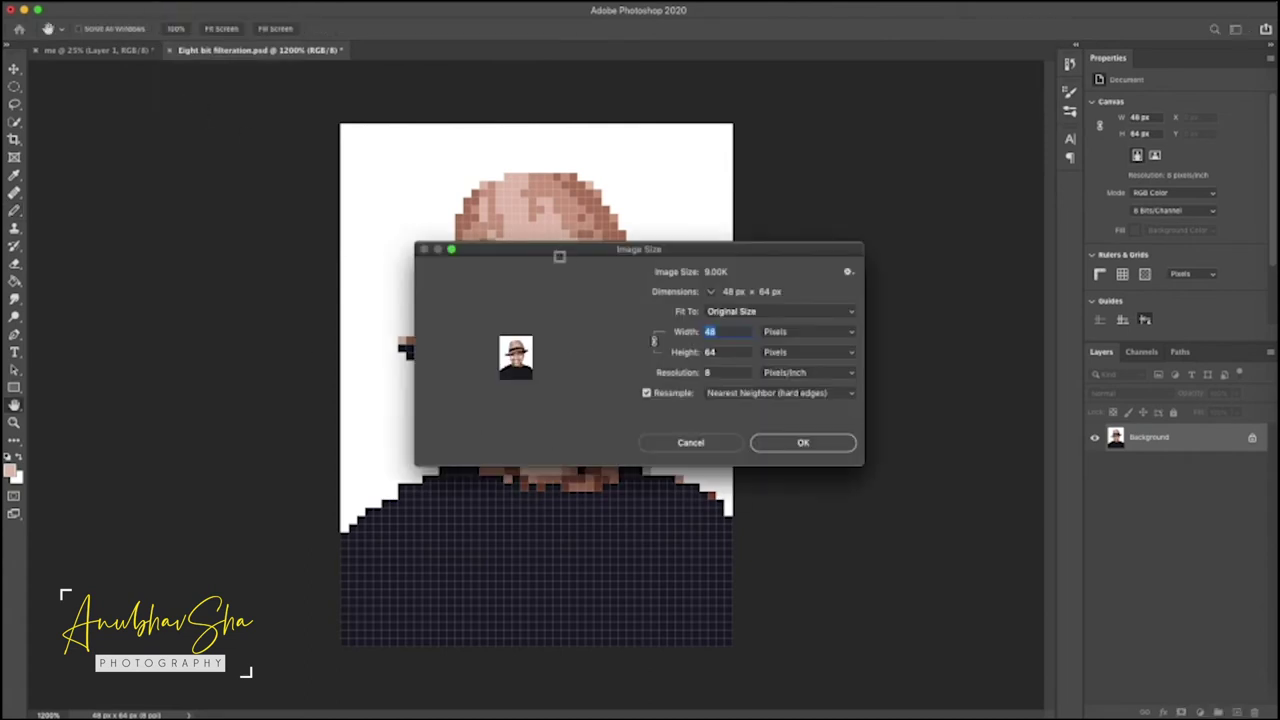
drag(557, 262, 557, 261)
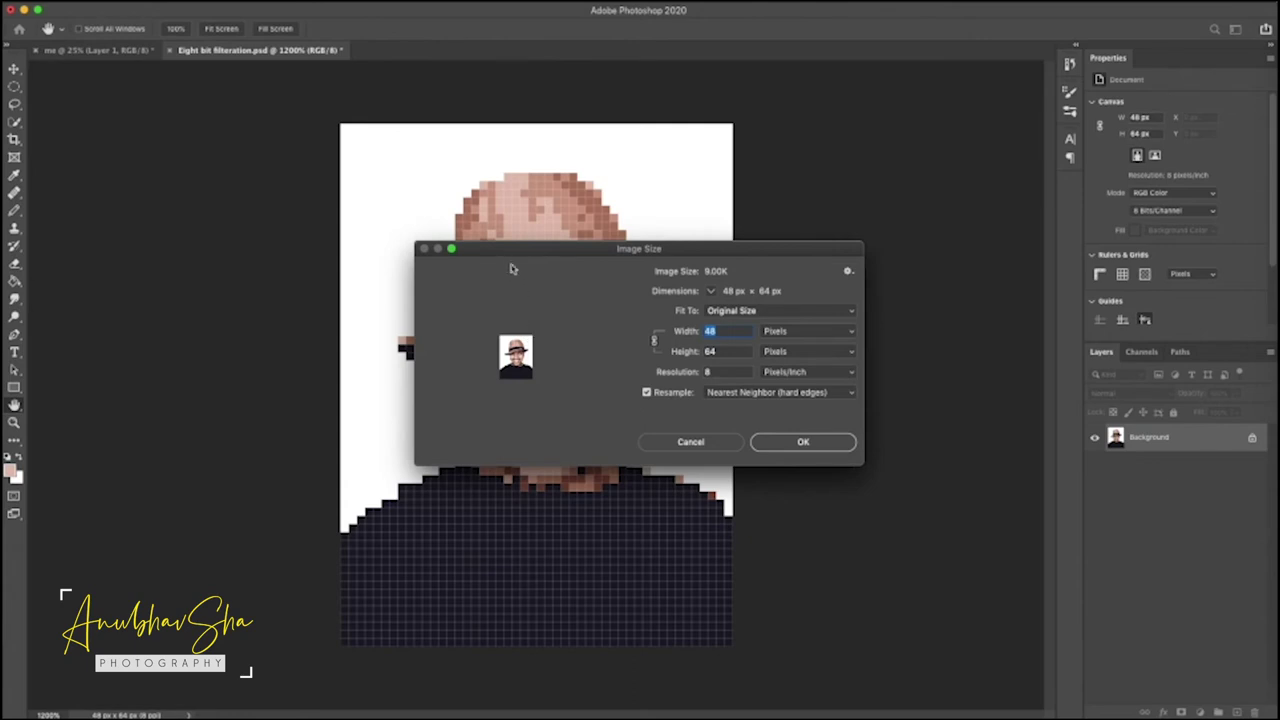
drag(502, 251, 847, 196)
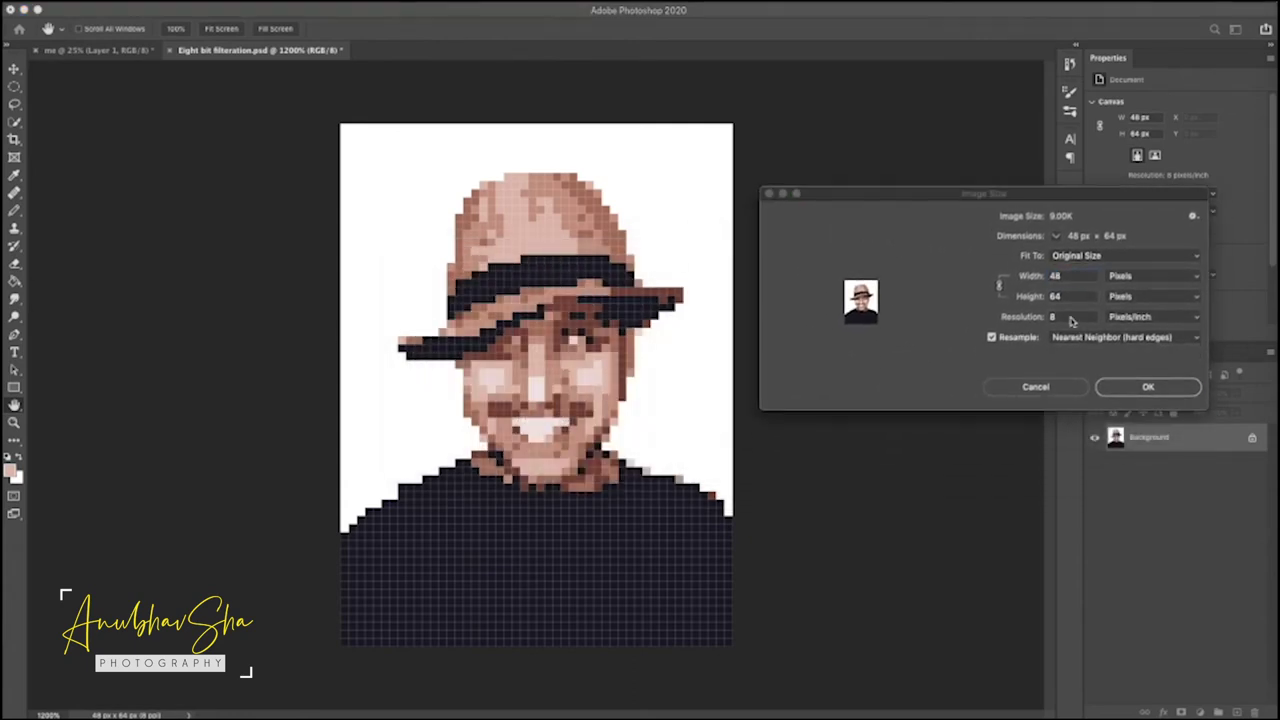
click(1070, 317)
text(300)
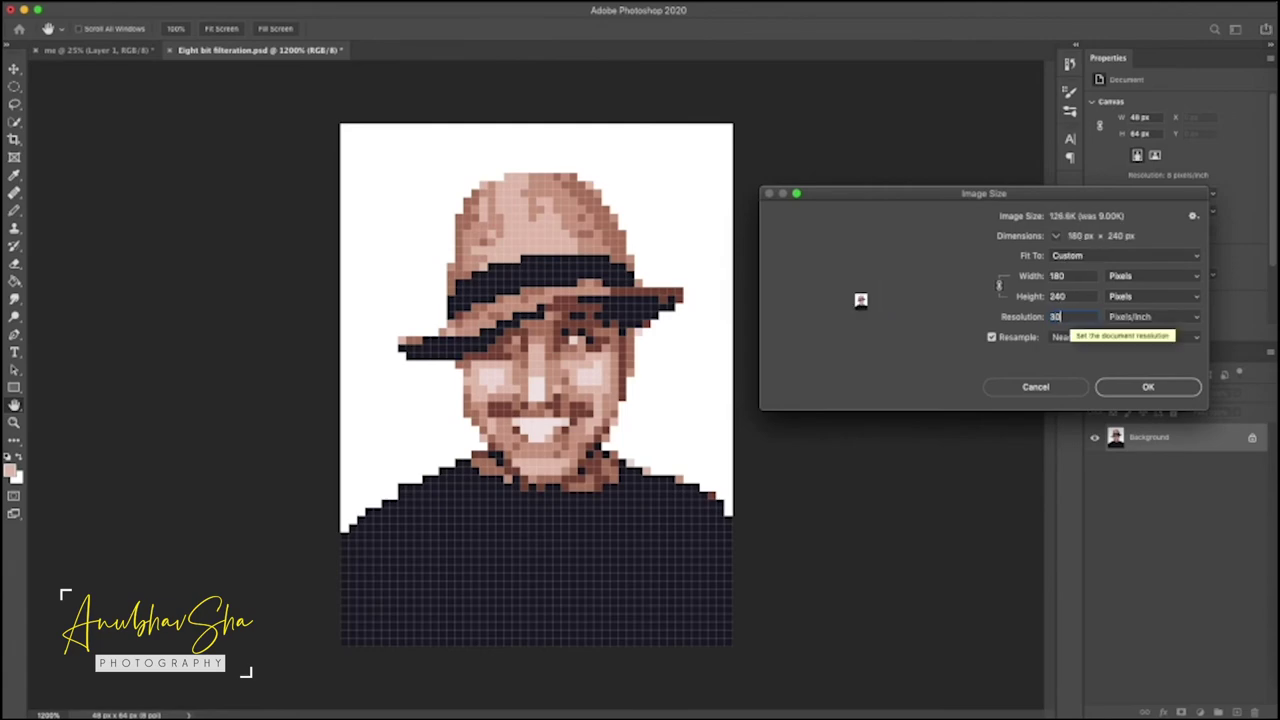
click(1125, 388)
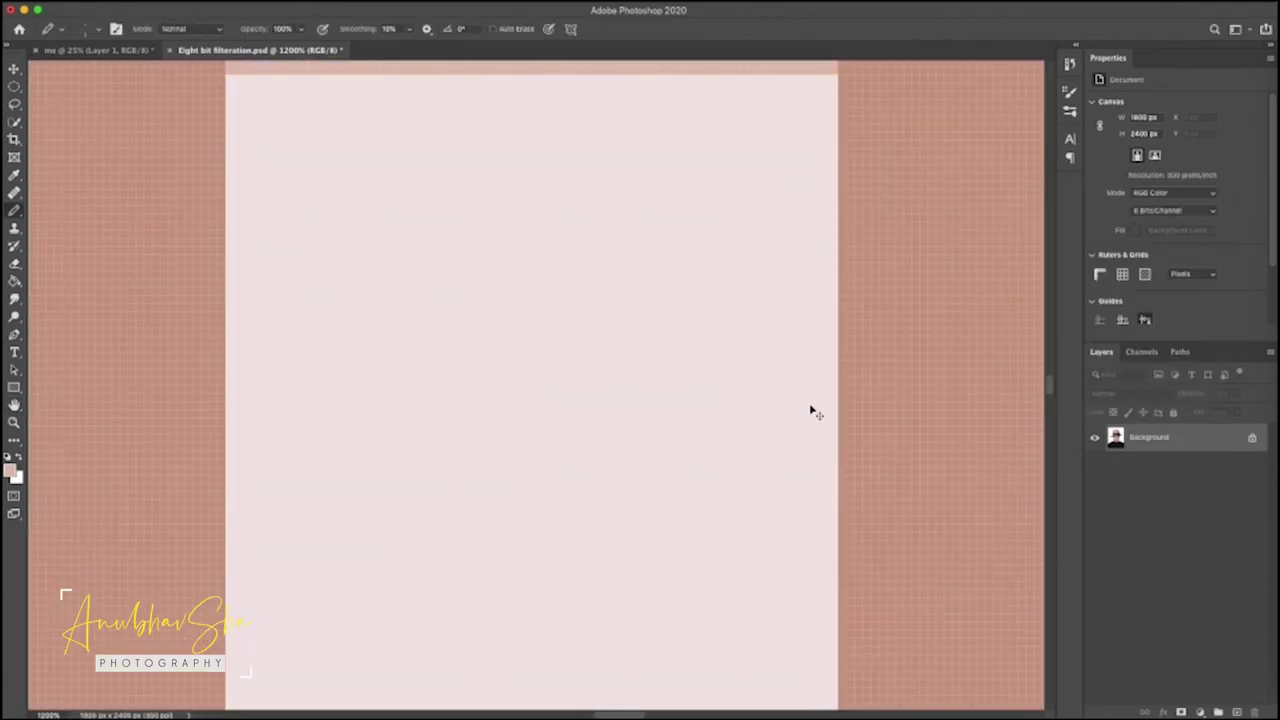
key(ctrl+0)
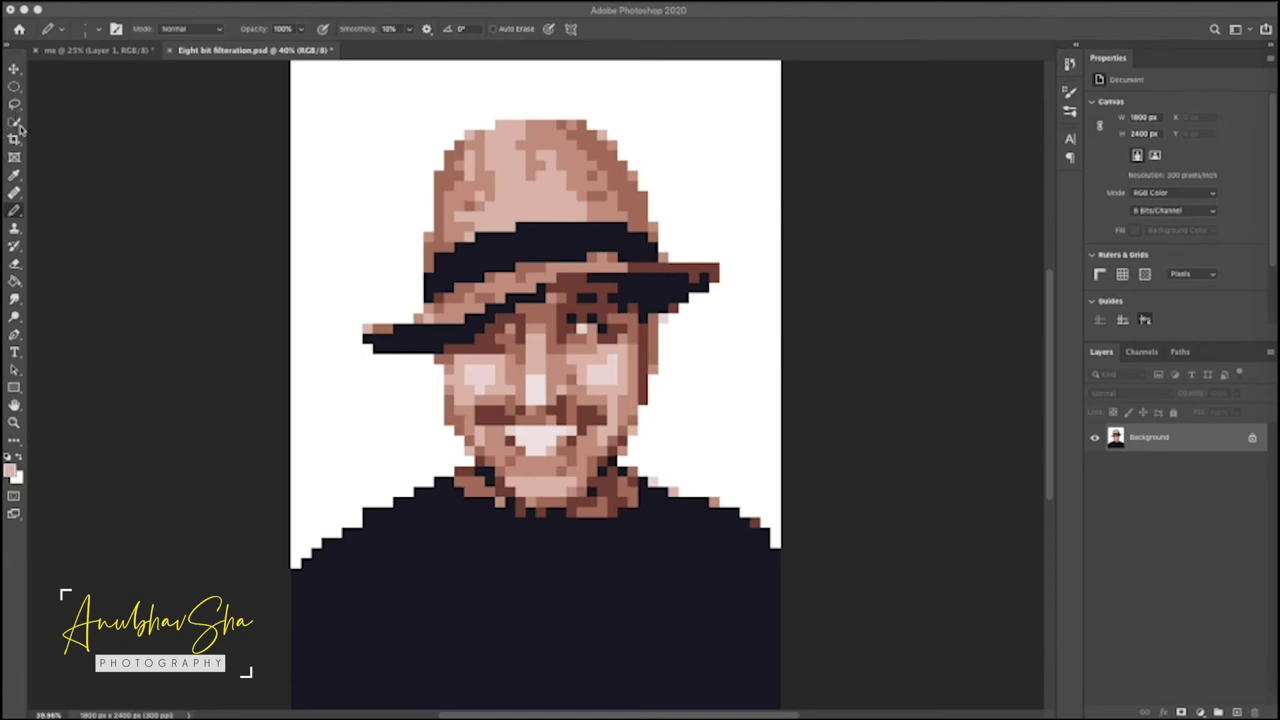
Step: Select the white background around the pixel portrait with the Magic Wand
drag(15, 123, 72, 147)
click(72, 147)
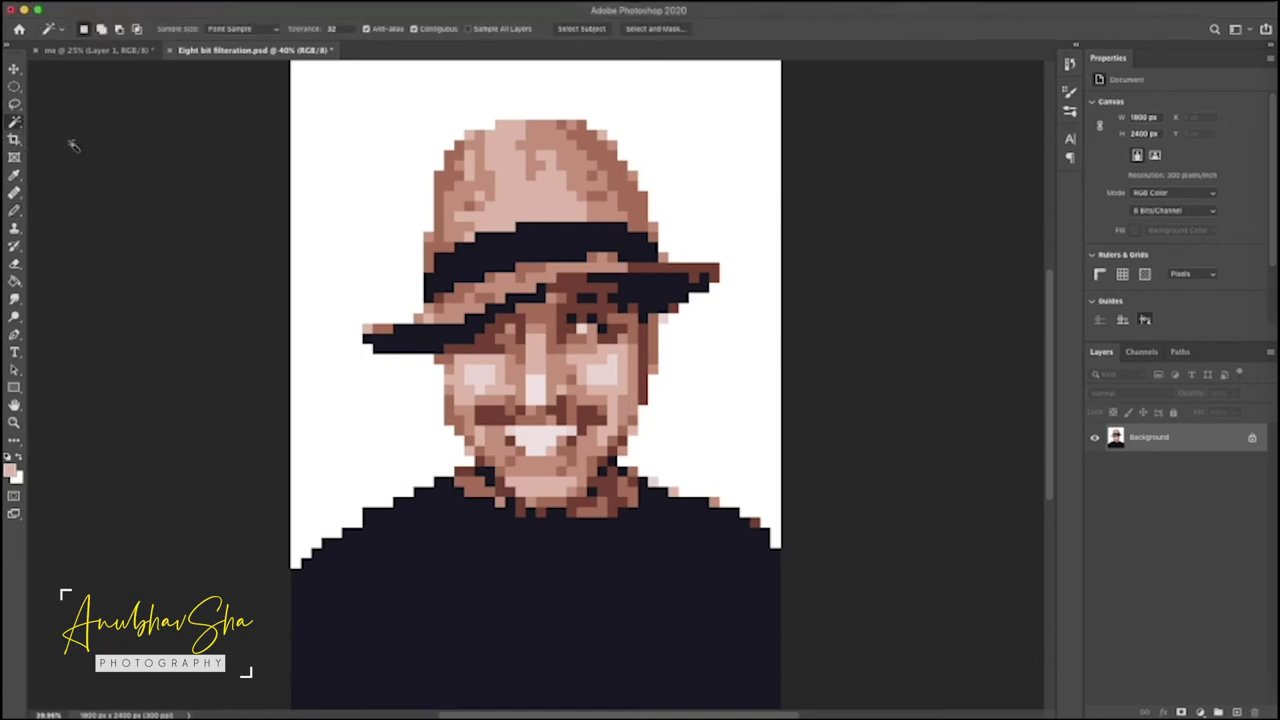
click(372, 162)
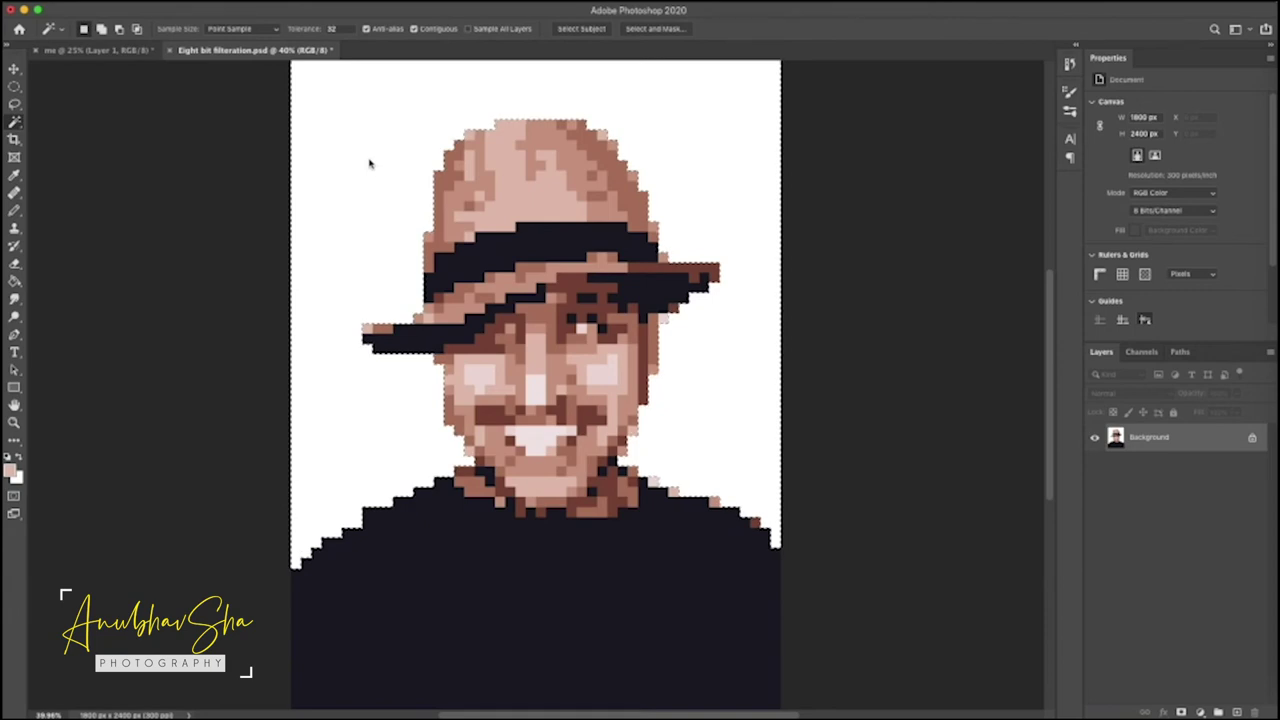
Step: Output the selection through Select and Mask as a new layer with layer mask
click(660, 28)
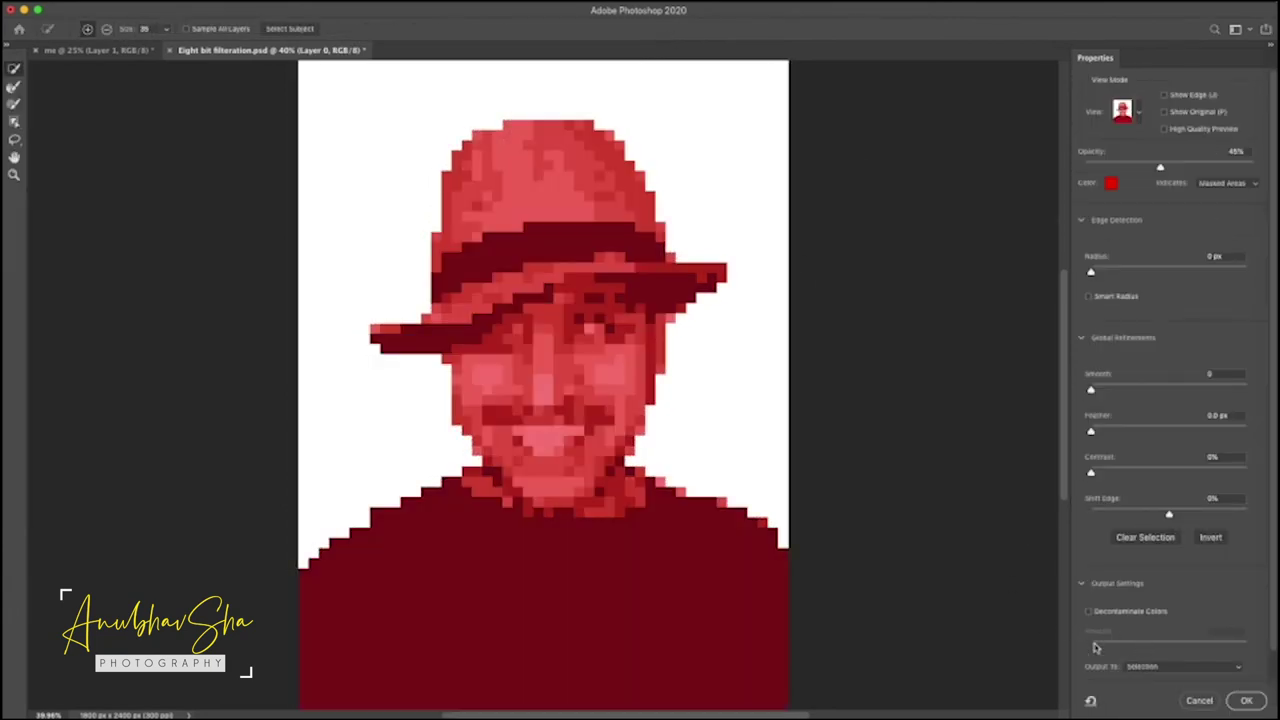
click(1176, 667)
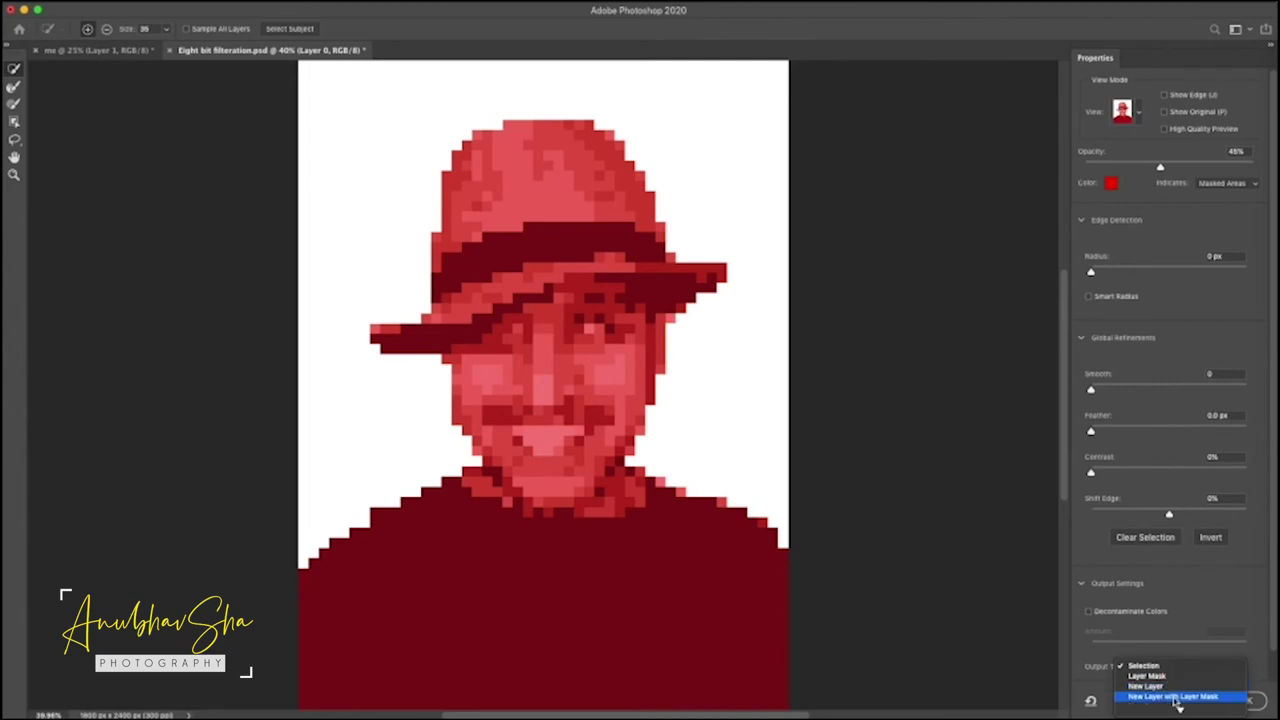
click(1176, 697)
click(1240, 703)
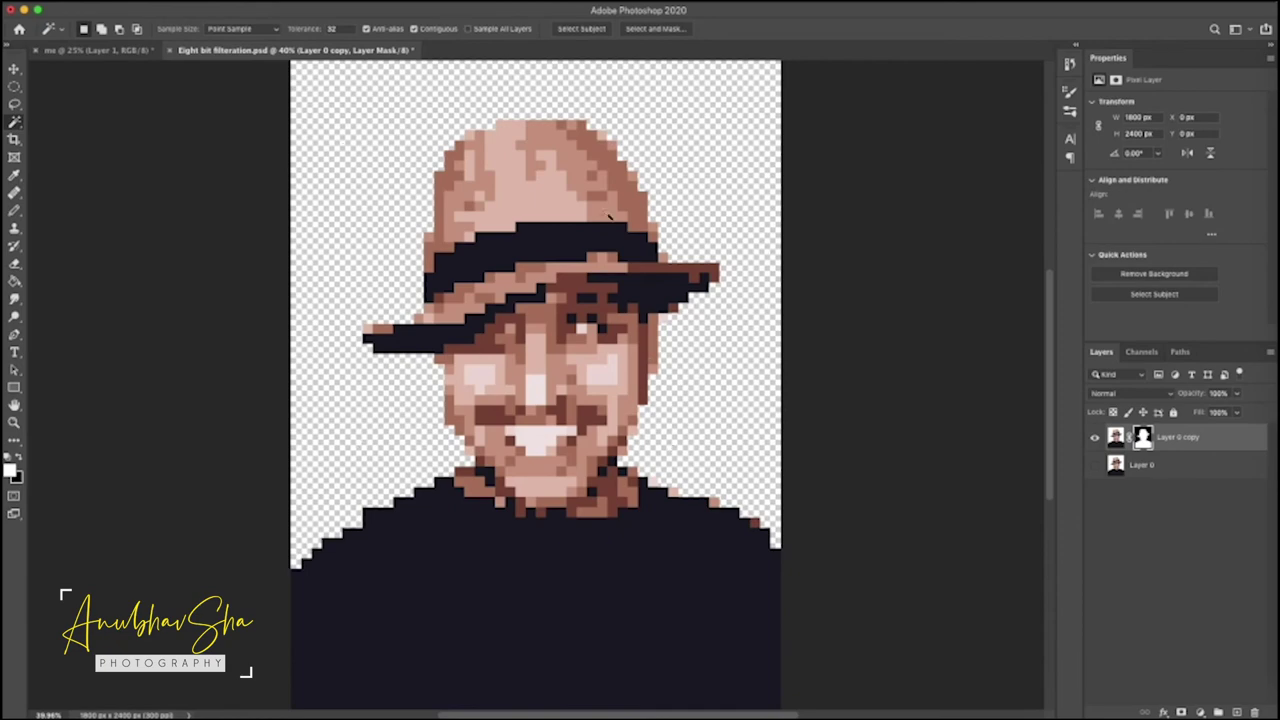
Step: Add a Solid Color fill layer and move it below the portrait layer
click(1200, 712)
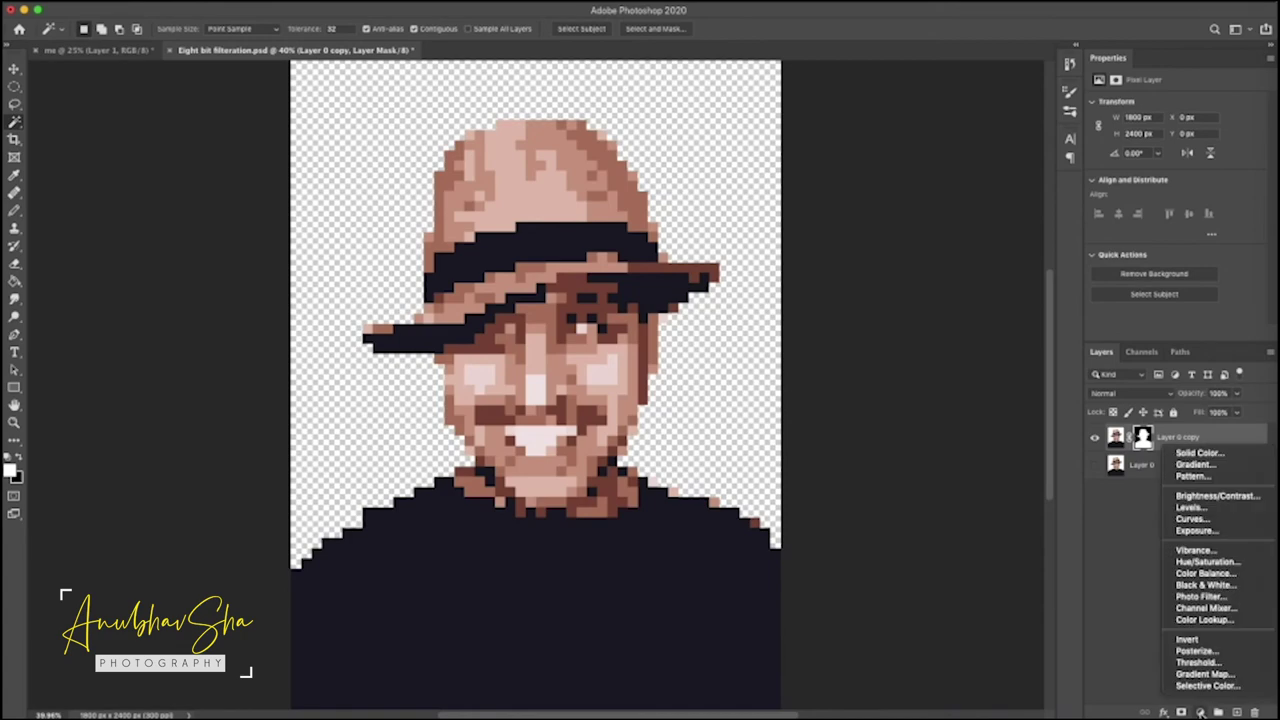
click(1199, 453)
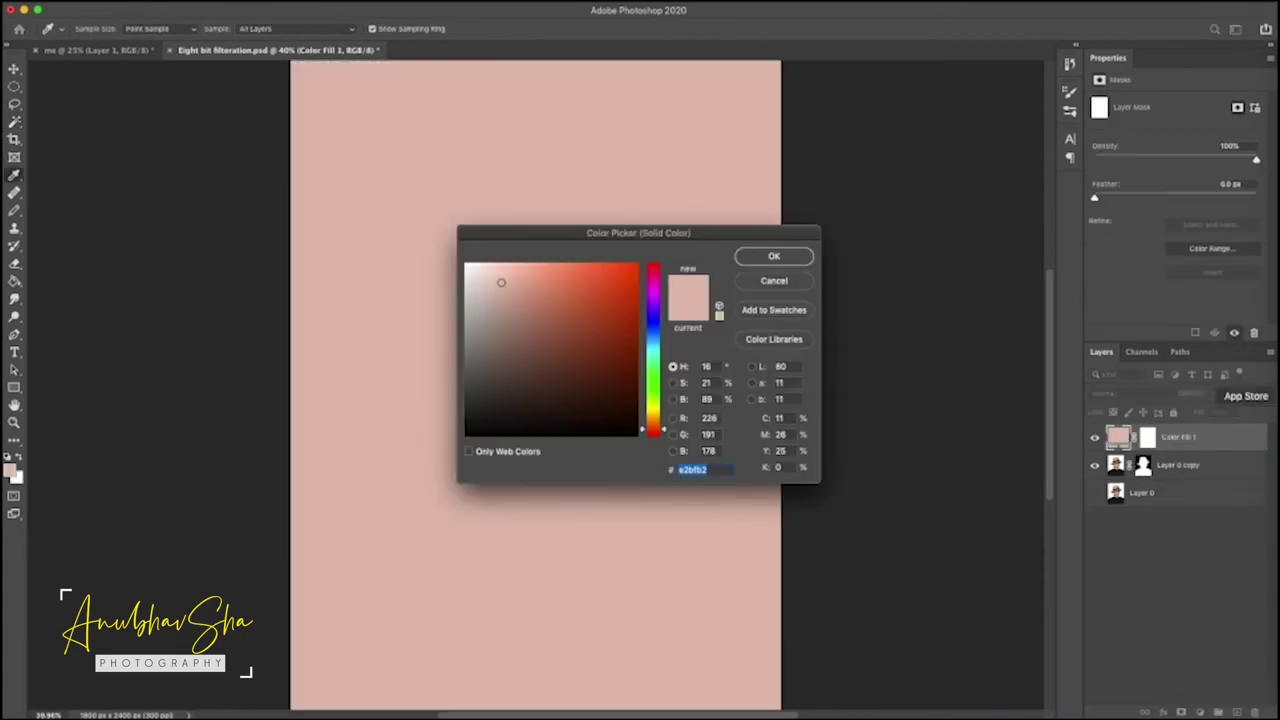
click(775, 258)
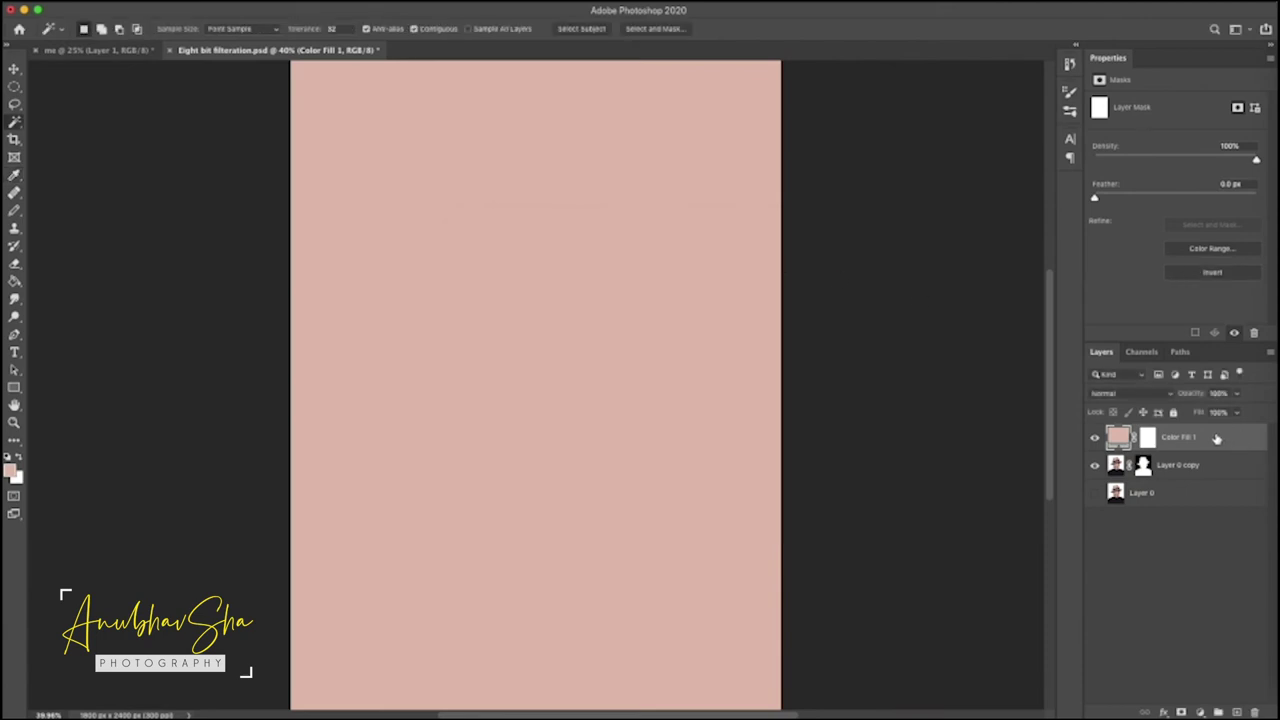
drag(1216, 438, 1214, 485)
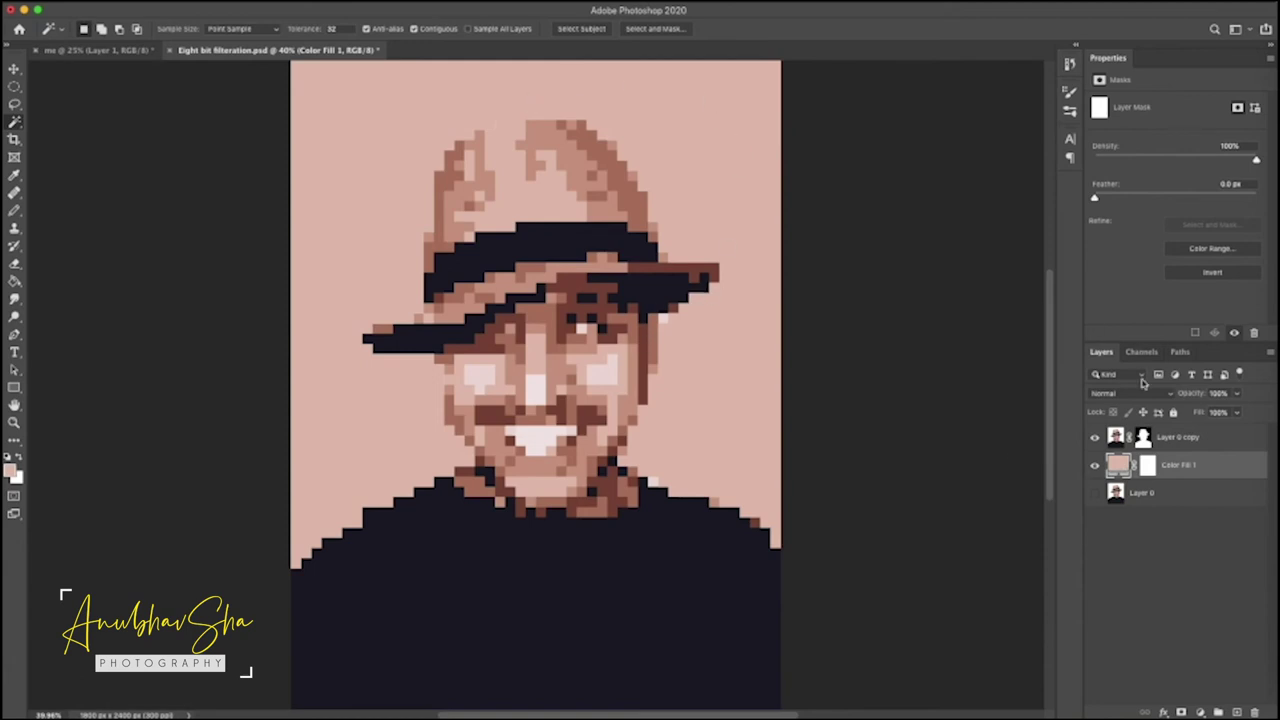
Step: Change the fill layer's colour to a dark maroon red
double_click(1118, 466)
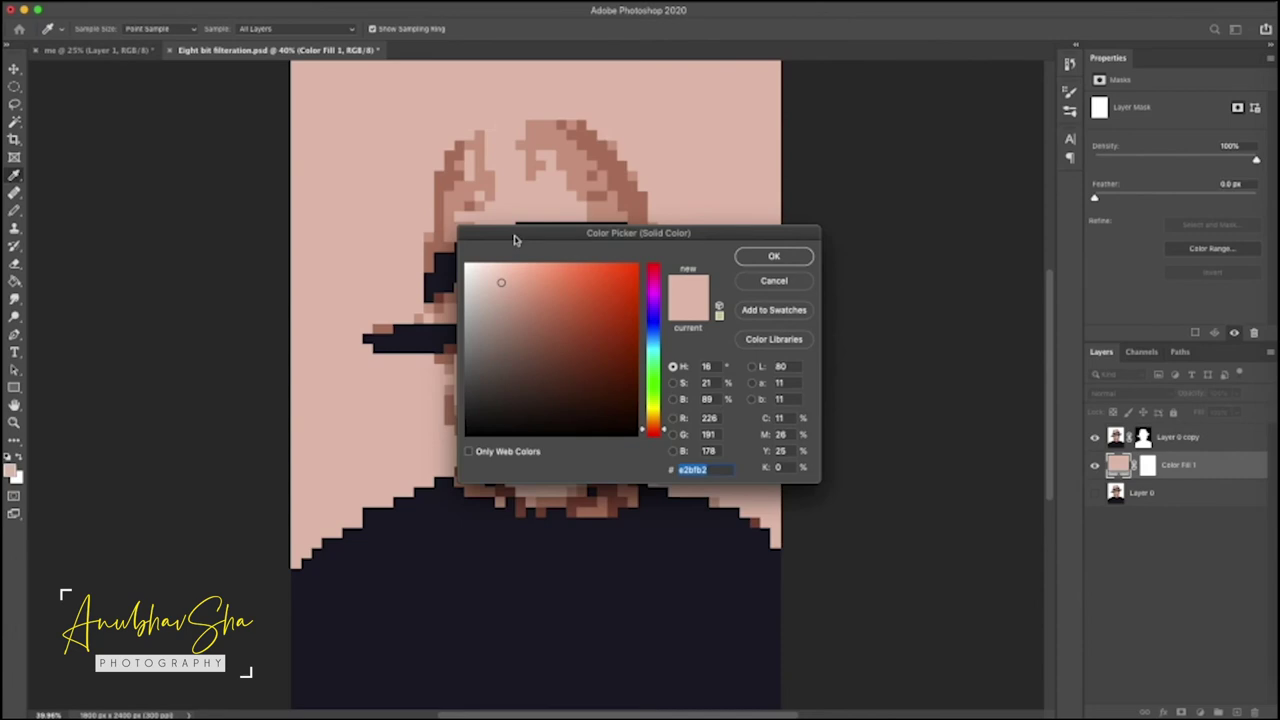
drag(514, 240, 686, 405)
drag(825, 441, 825, 429)
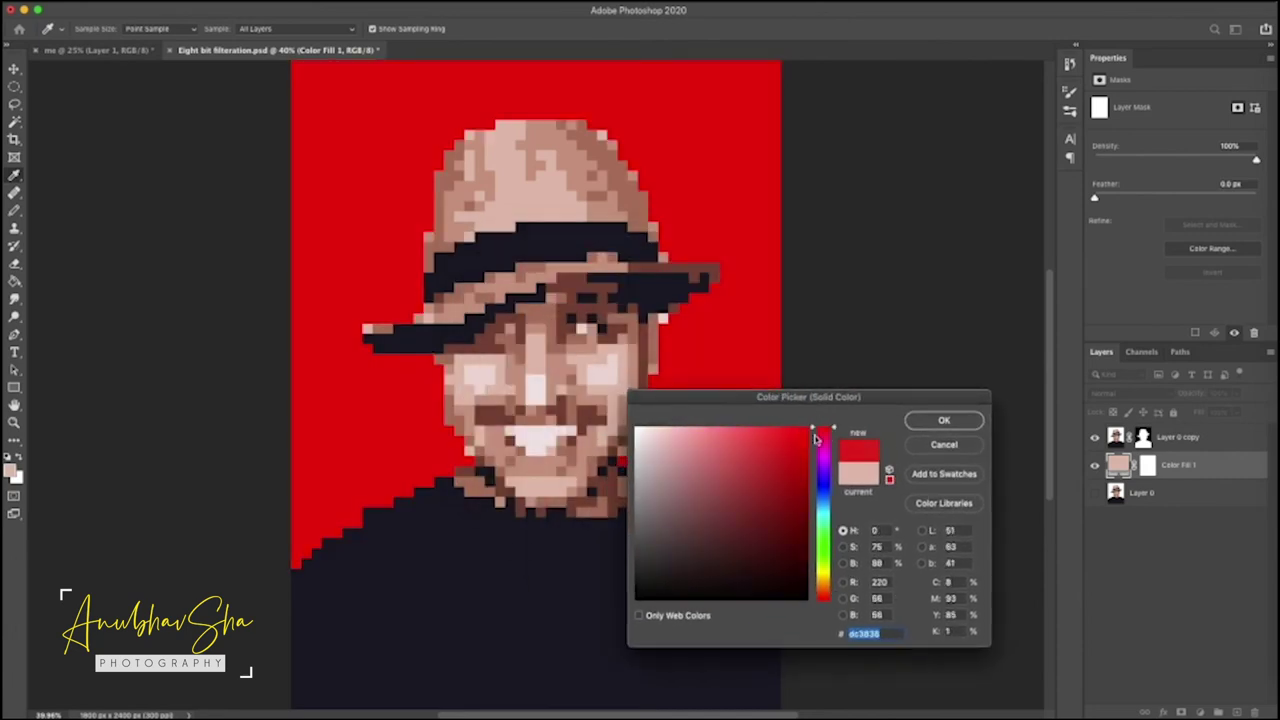
drag(768, 504, 745, 535)
click(775, 530)
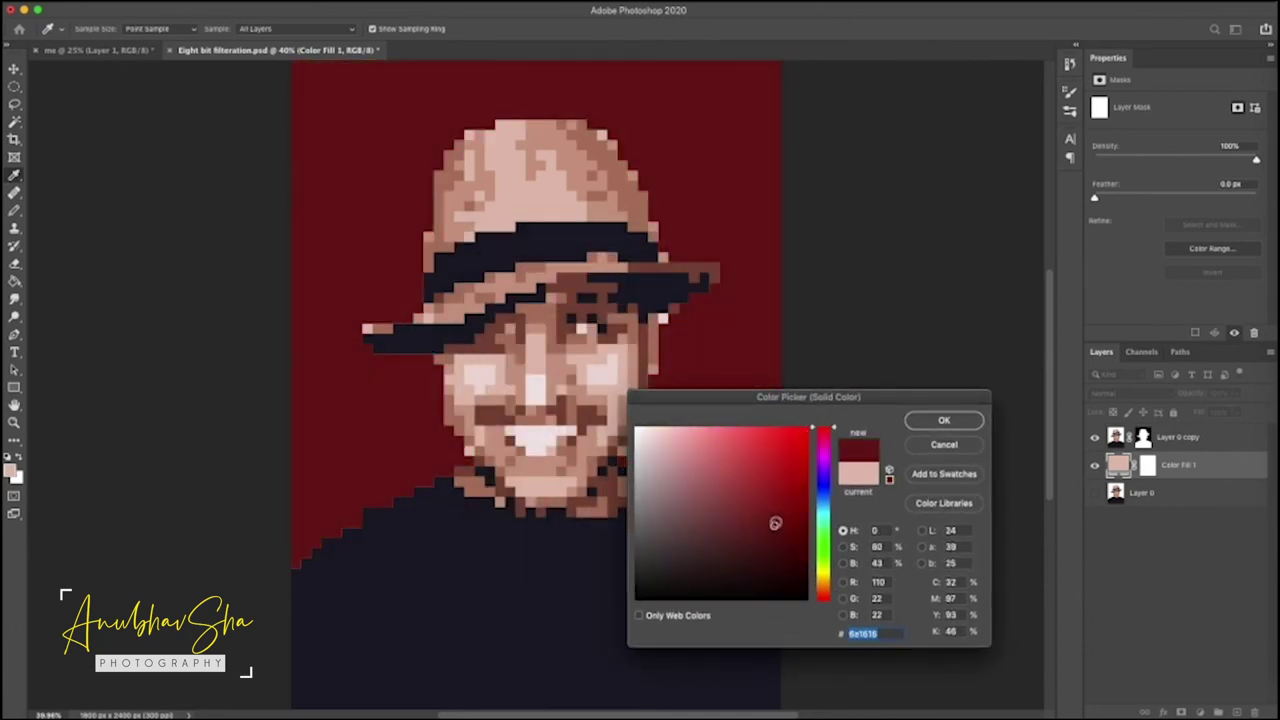
drag(777, 538, 759, 542)
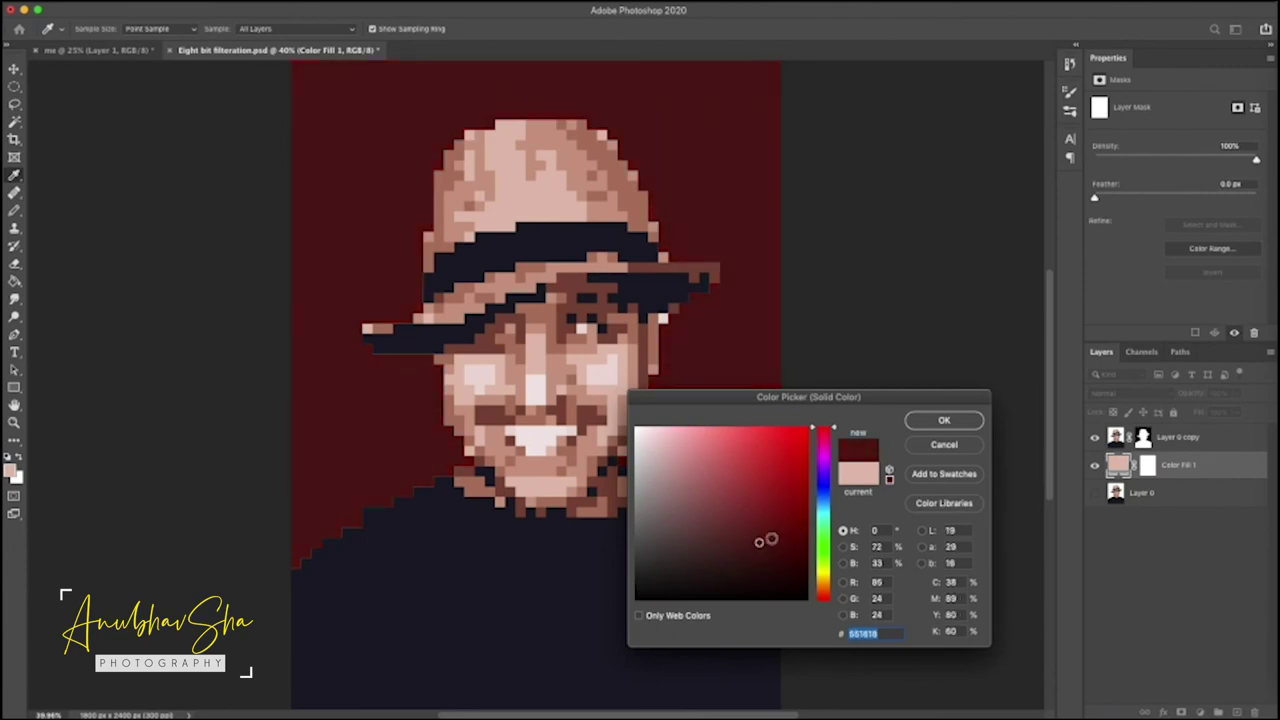
click(935, 422)
click(1110, 530)
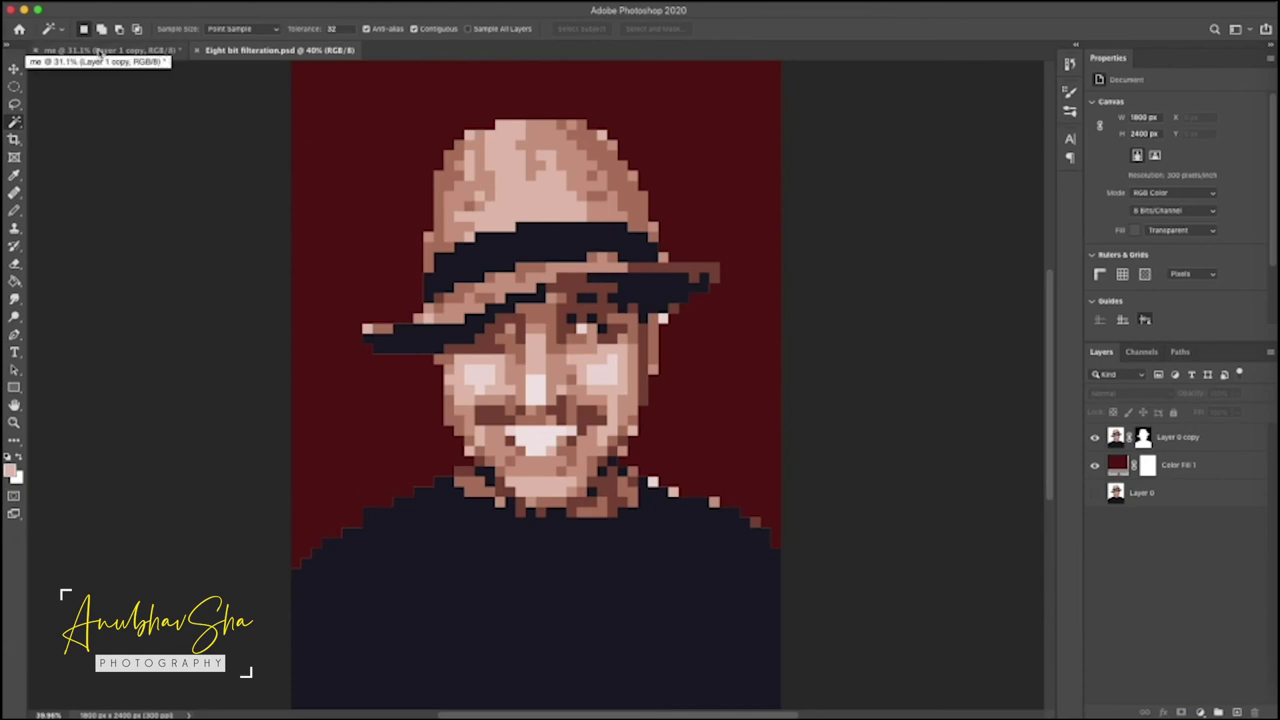
click(99, 50)
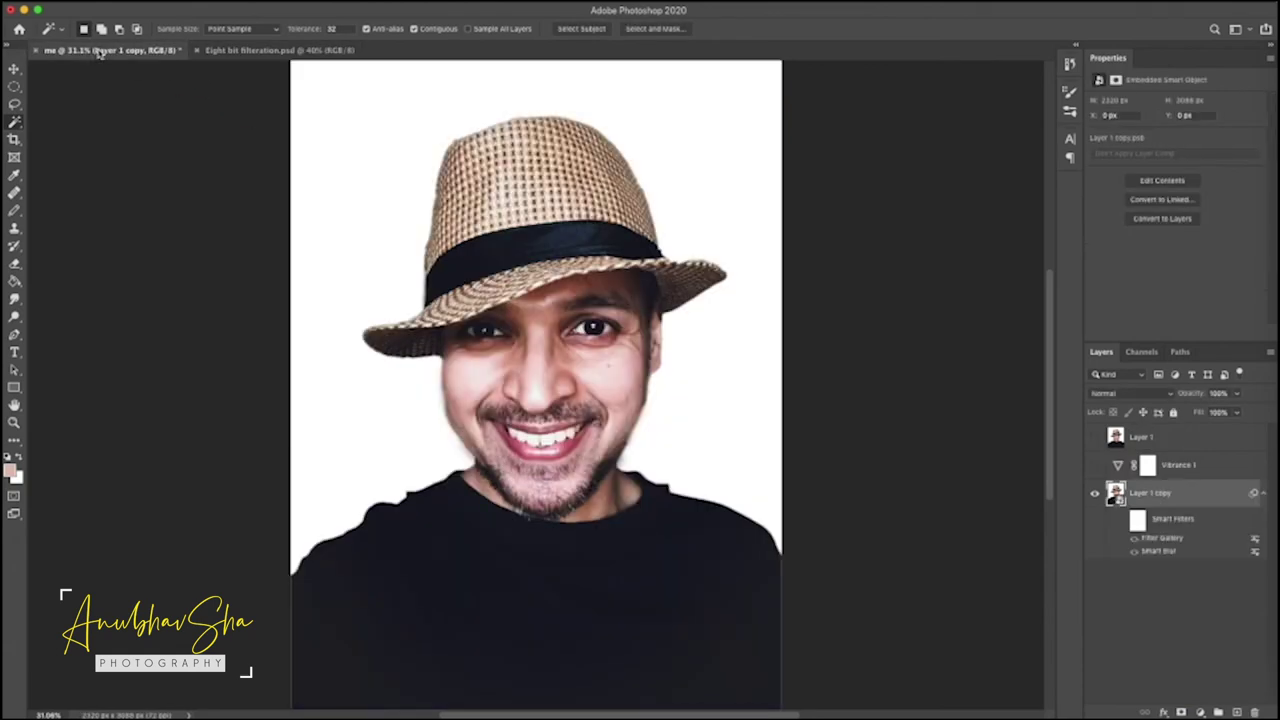
click(256, 50)
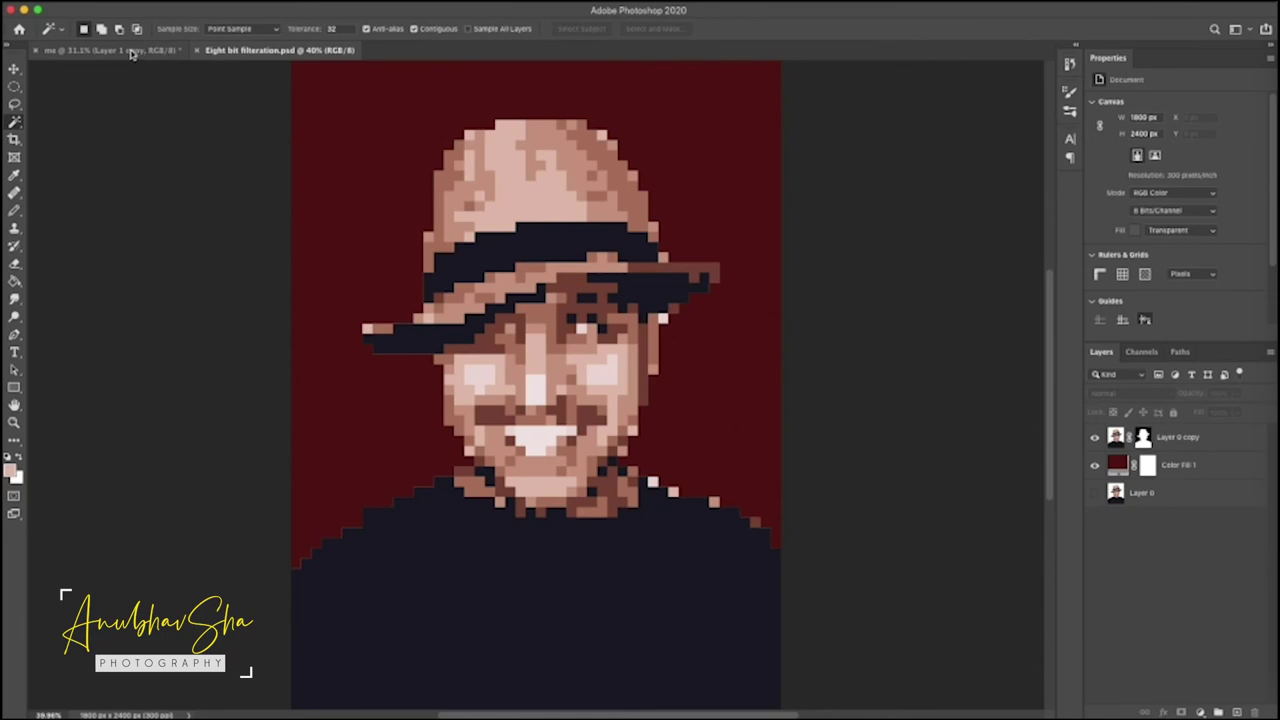
click(132, 54)
click(240, 52)
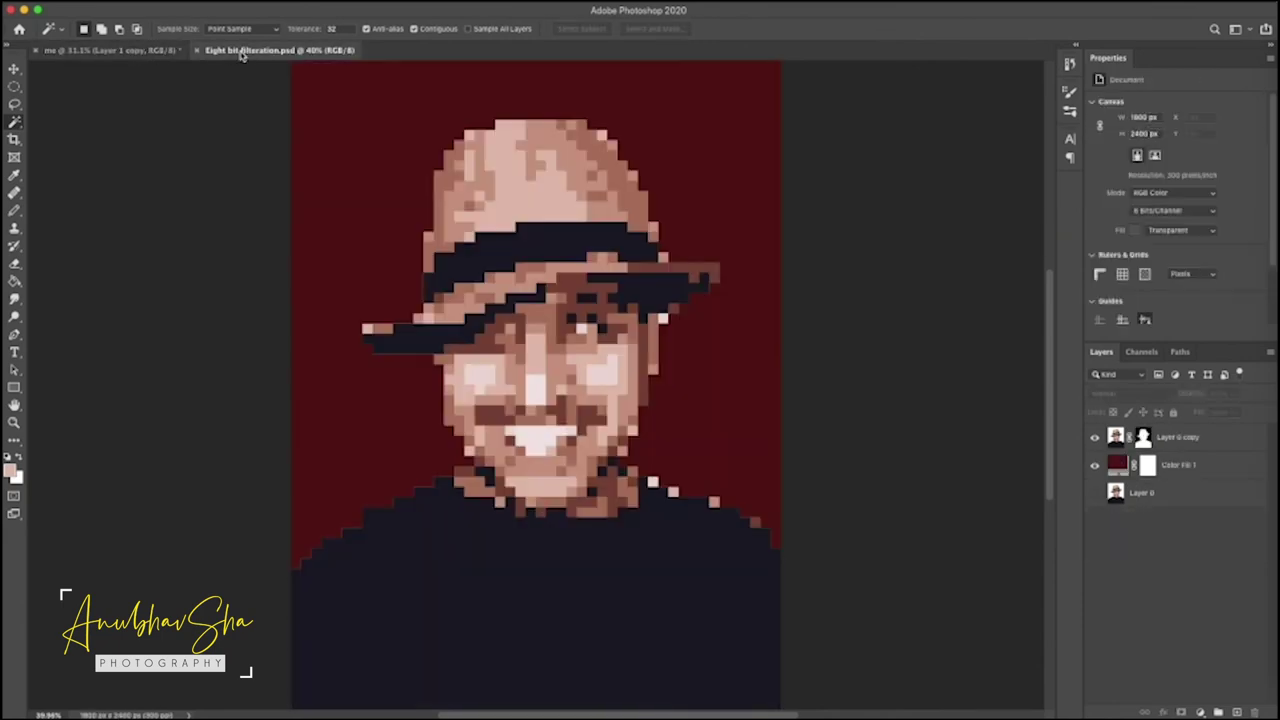
click(130, 50)
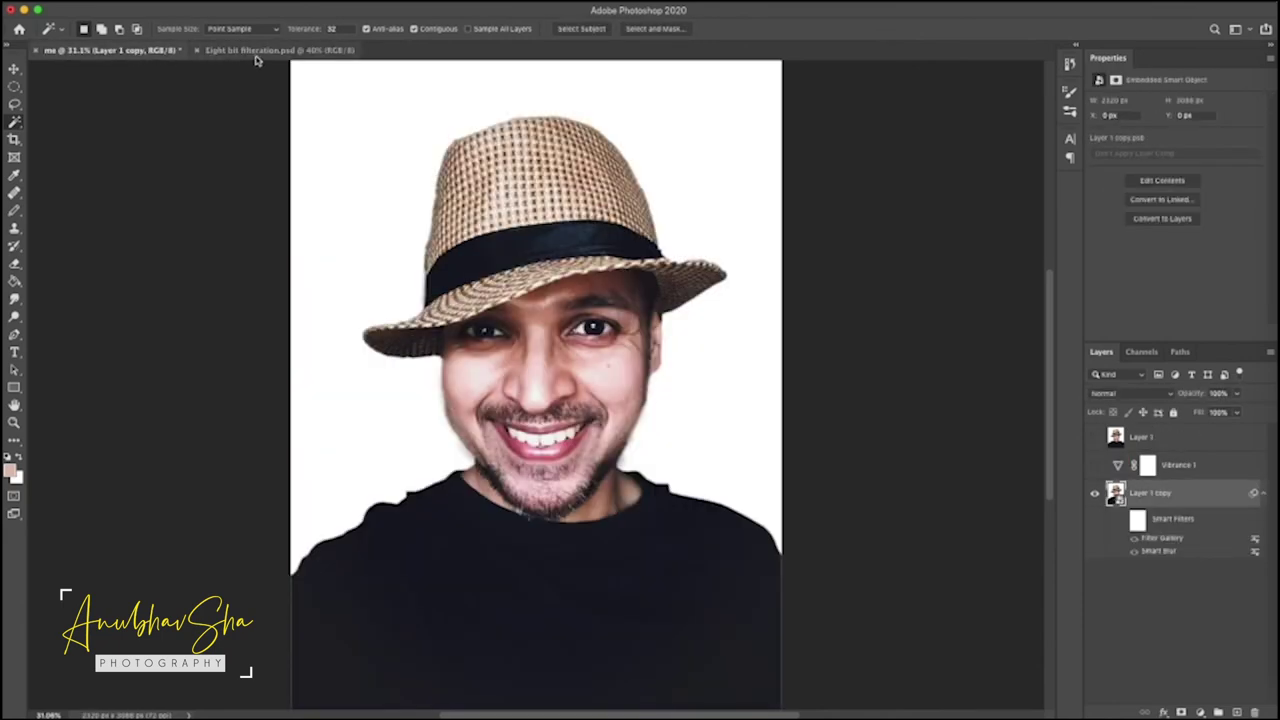
click(256, 52)
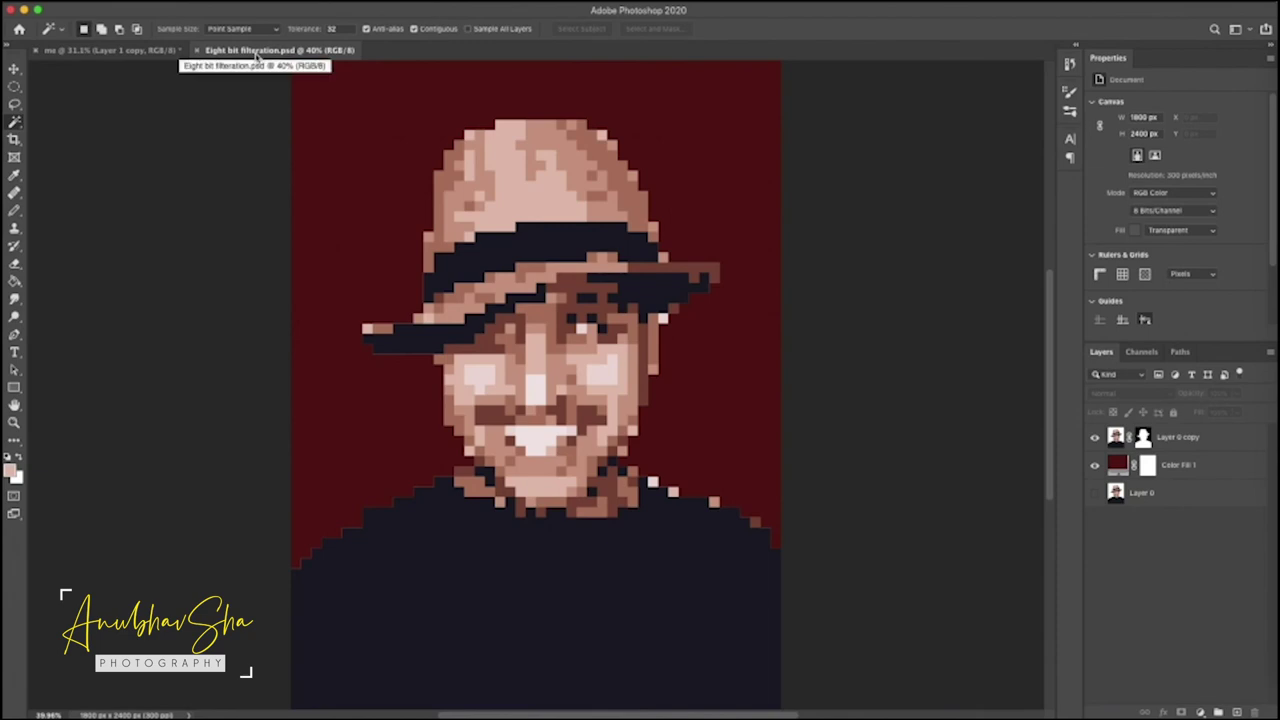